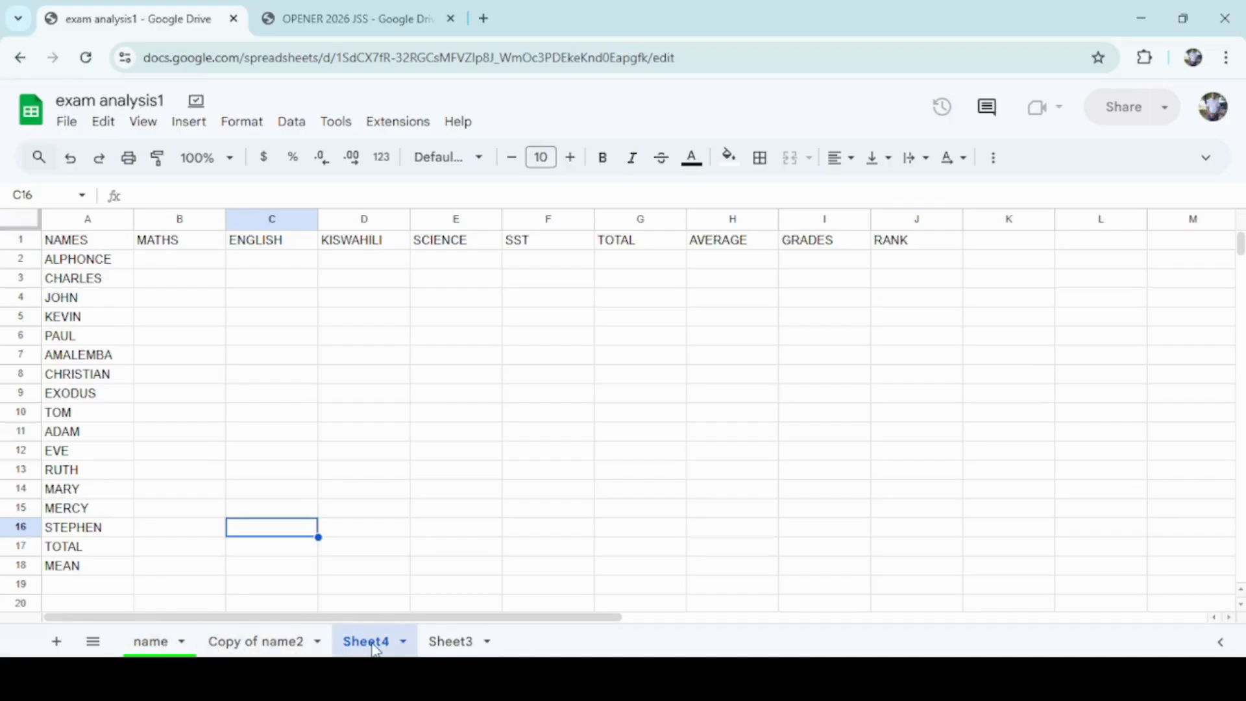
In Sheet4's cell B2 under MATHS, begin a formula starting with IF and an INDEX function.
left_click(153, 651)
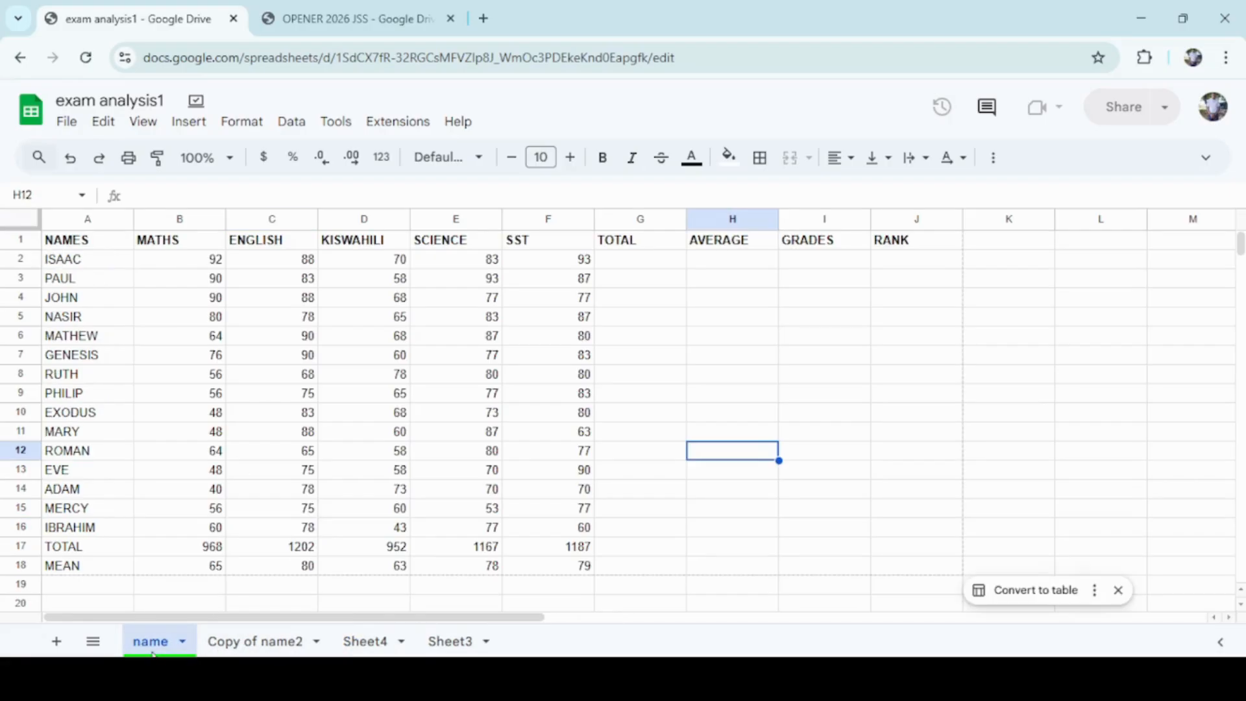
left_click(367, 643)
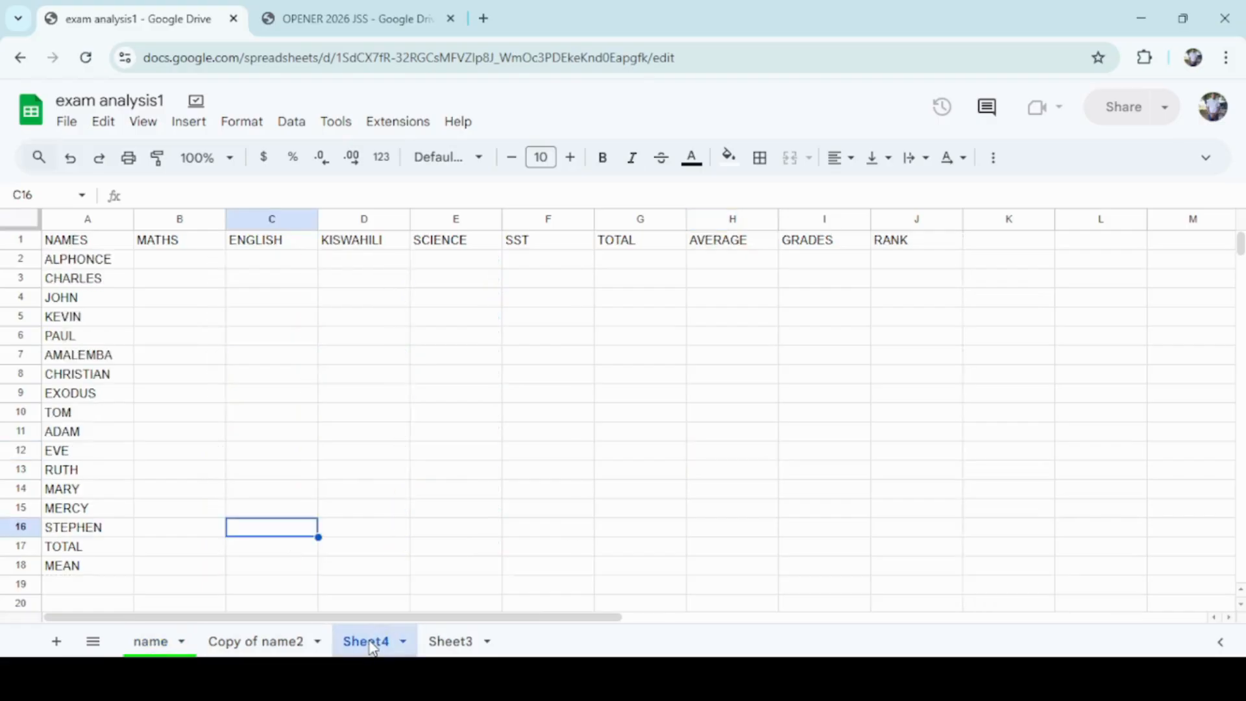
left_click(181, 263)
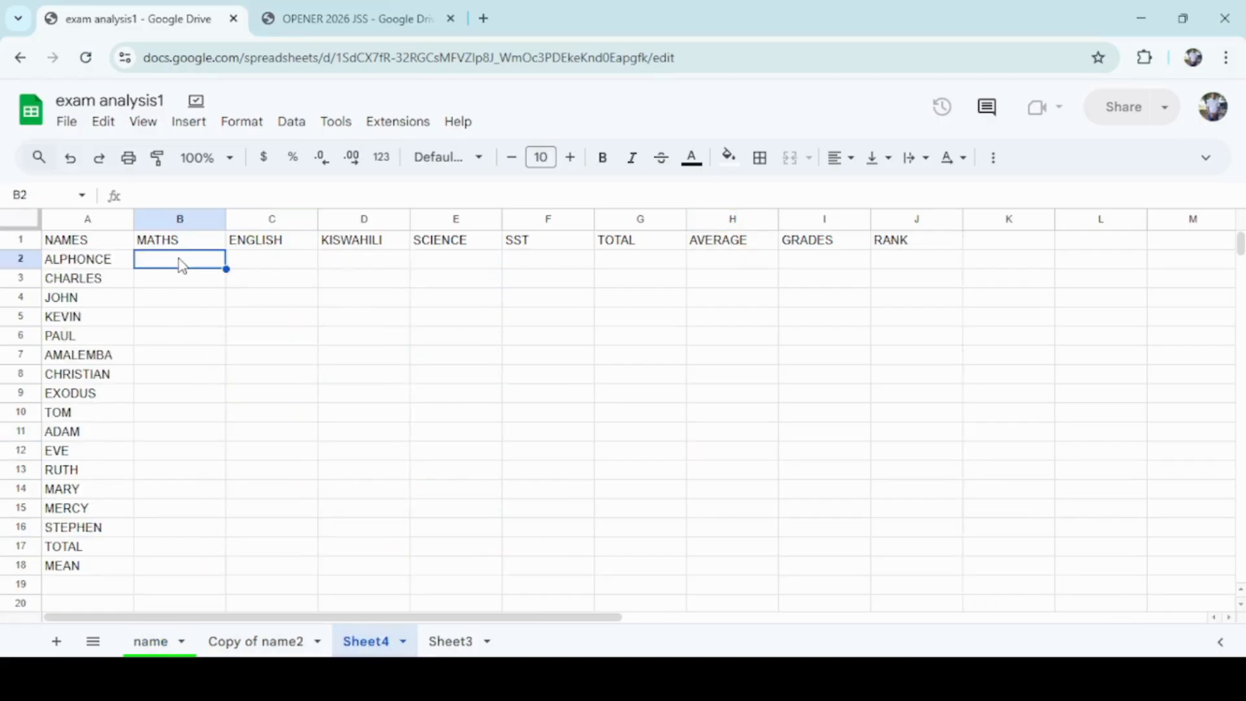
type("=IF")
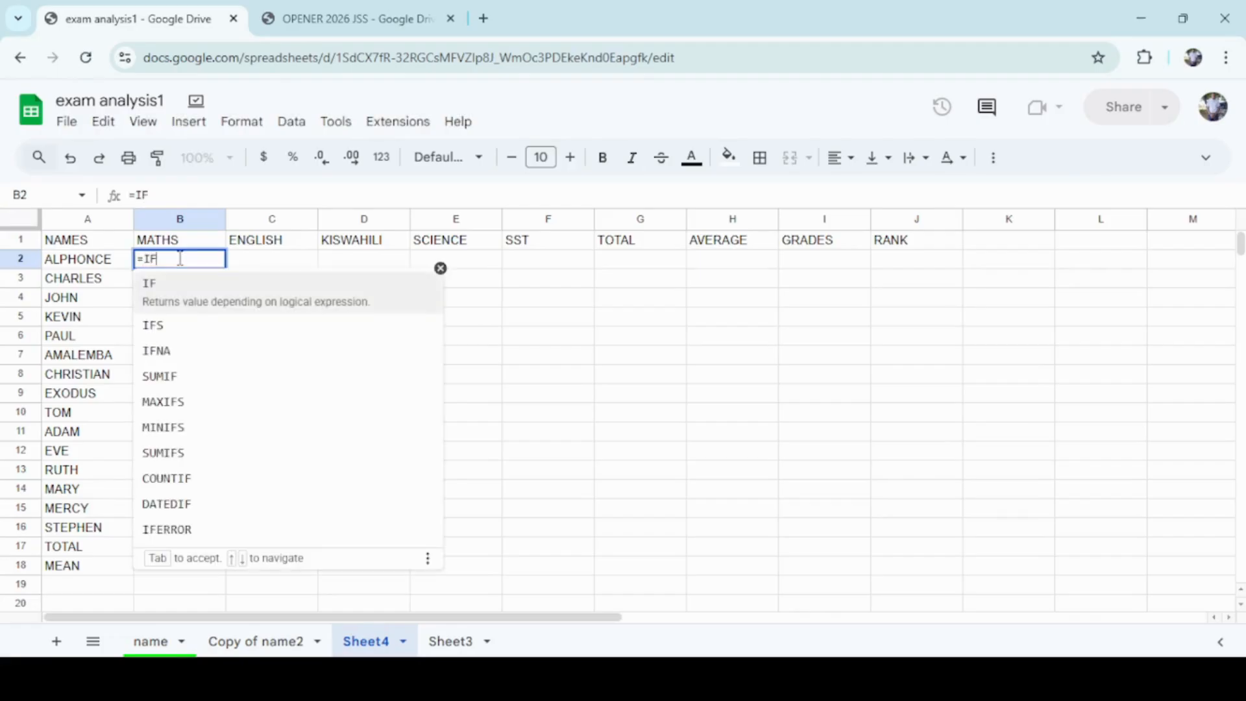
type("(IN")
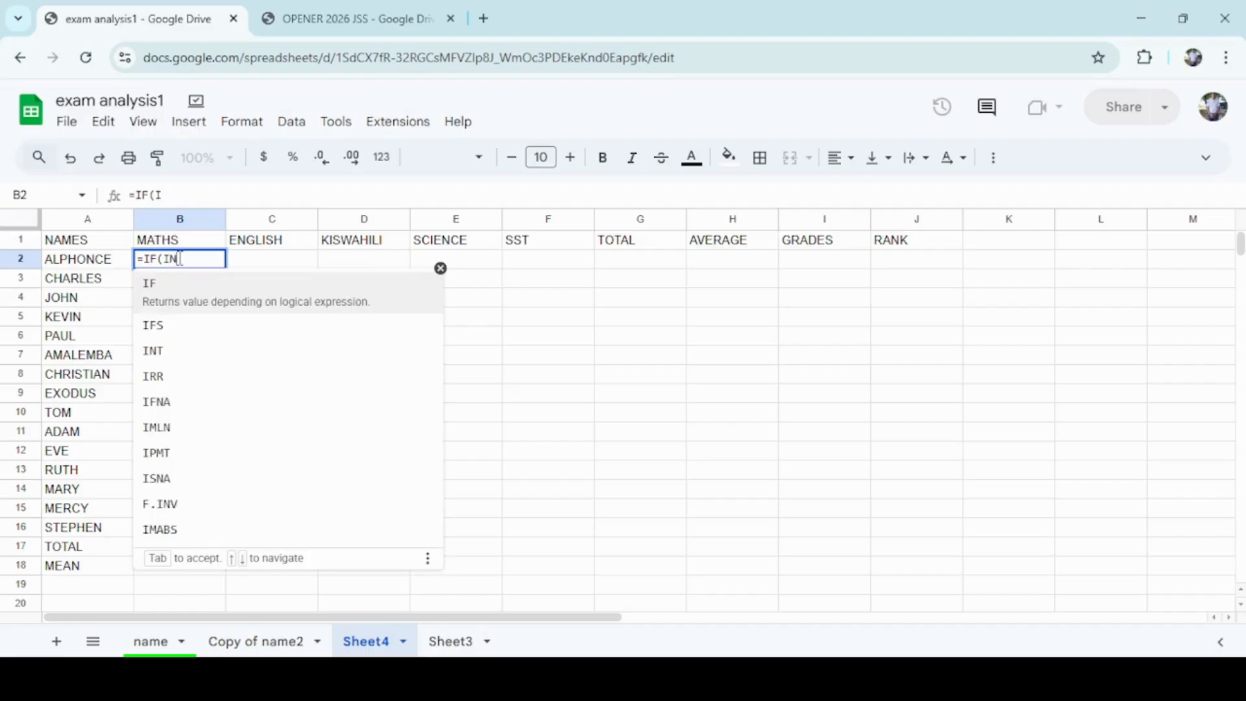
type("DE")
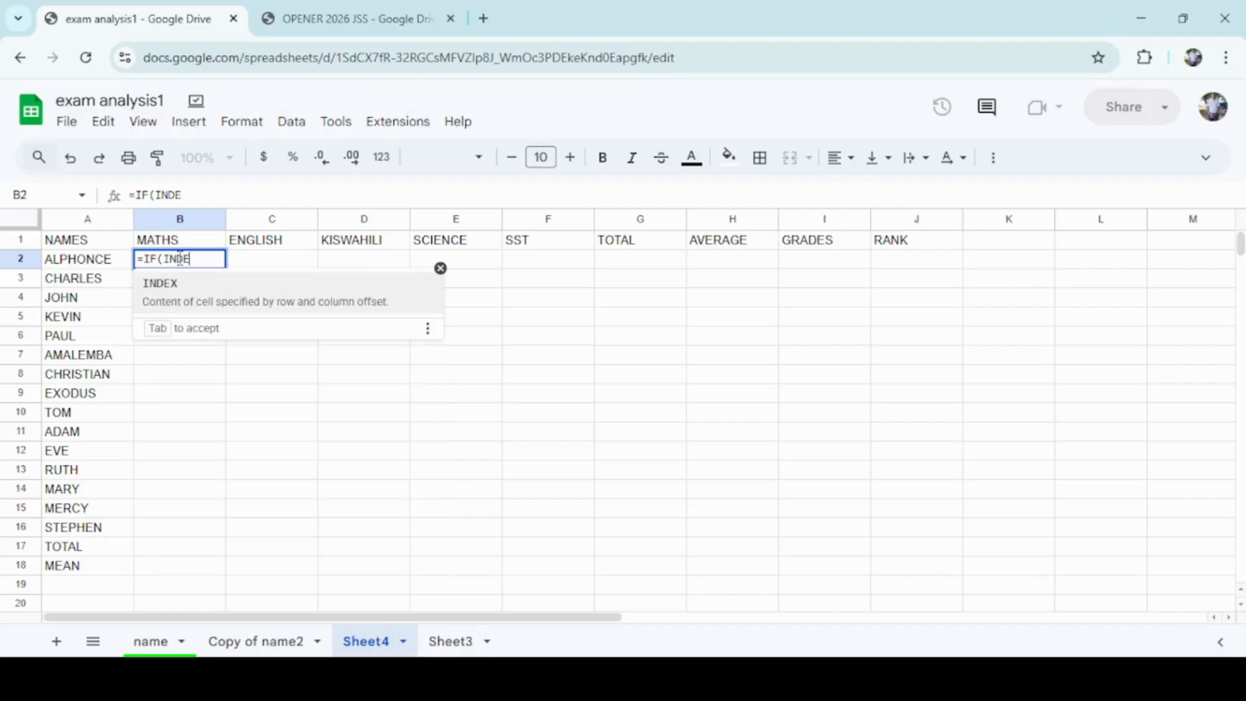
key("Tab")
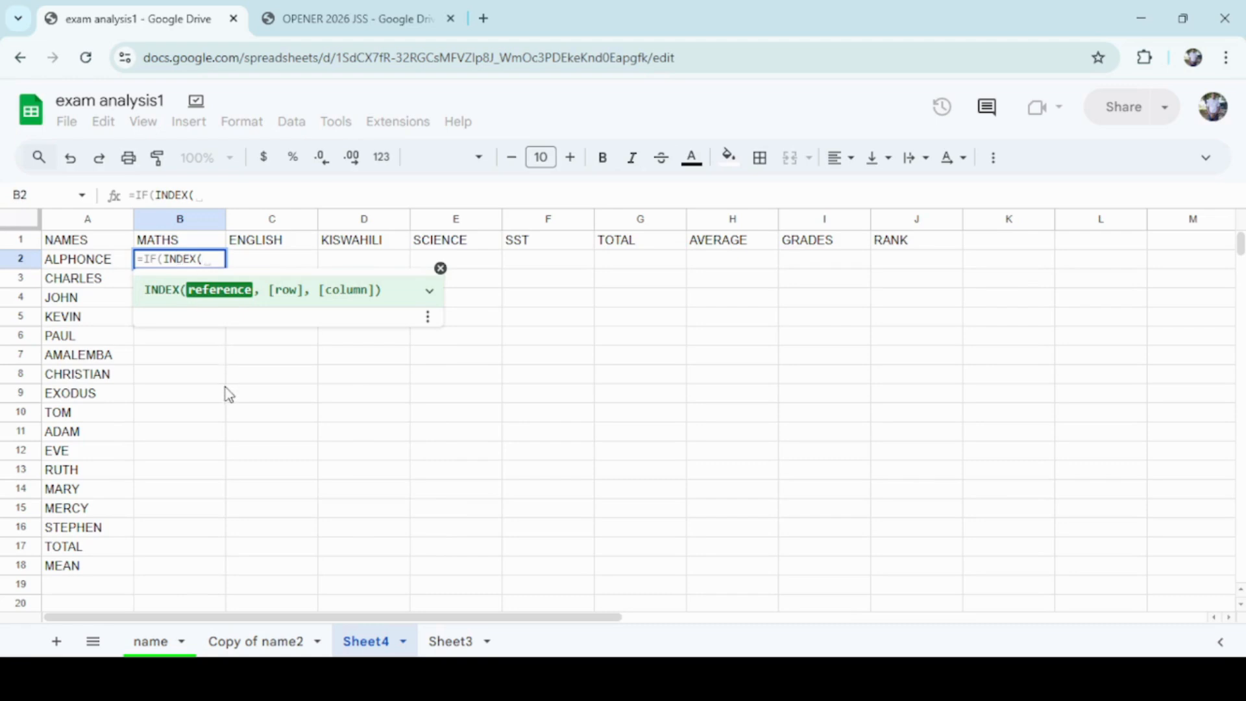
Set the INDEX reference to the MATHS scores name!B2:B16 on the name sheet.
left_click(148, 649)
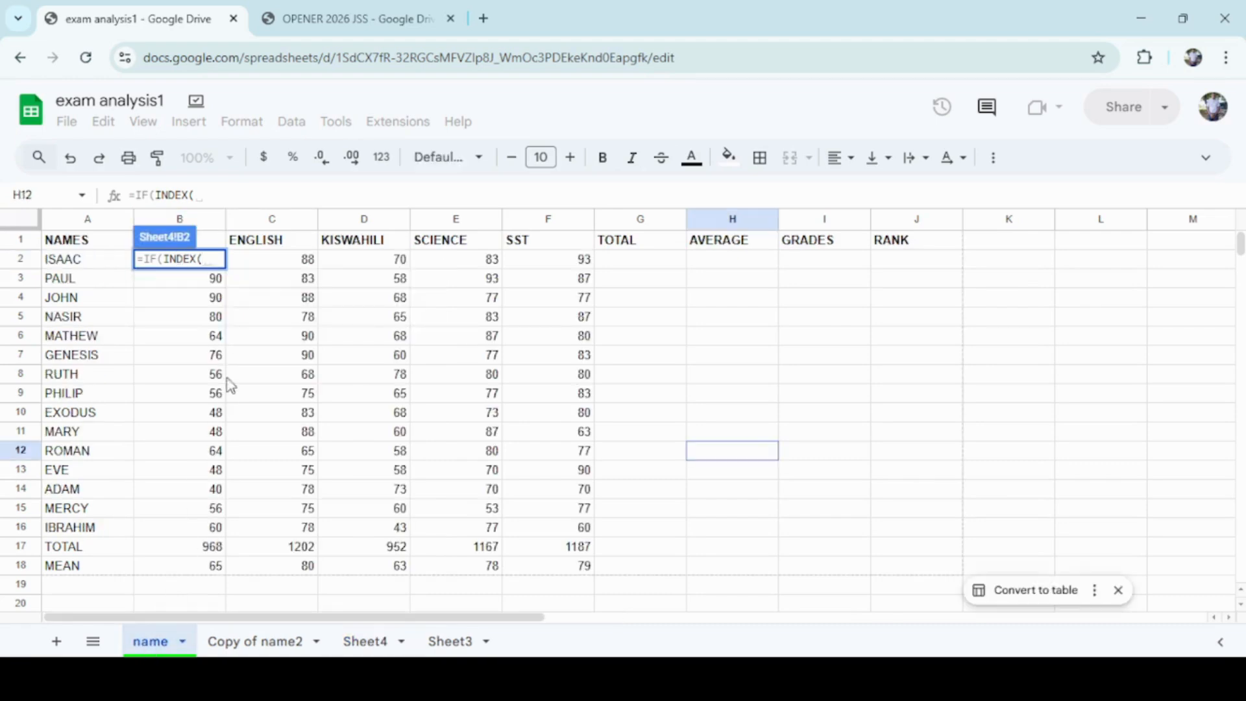
left_click(203, 283)
left_click_drag(203, 284, 170, 540)
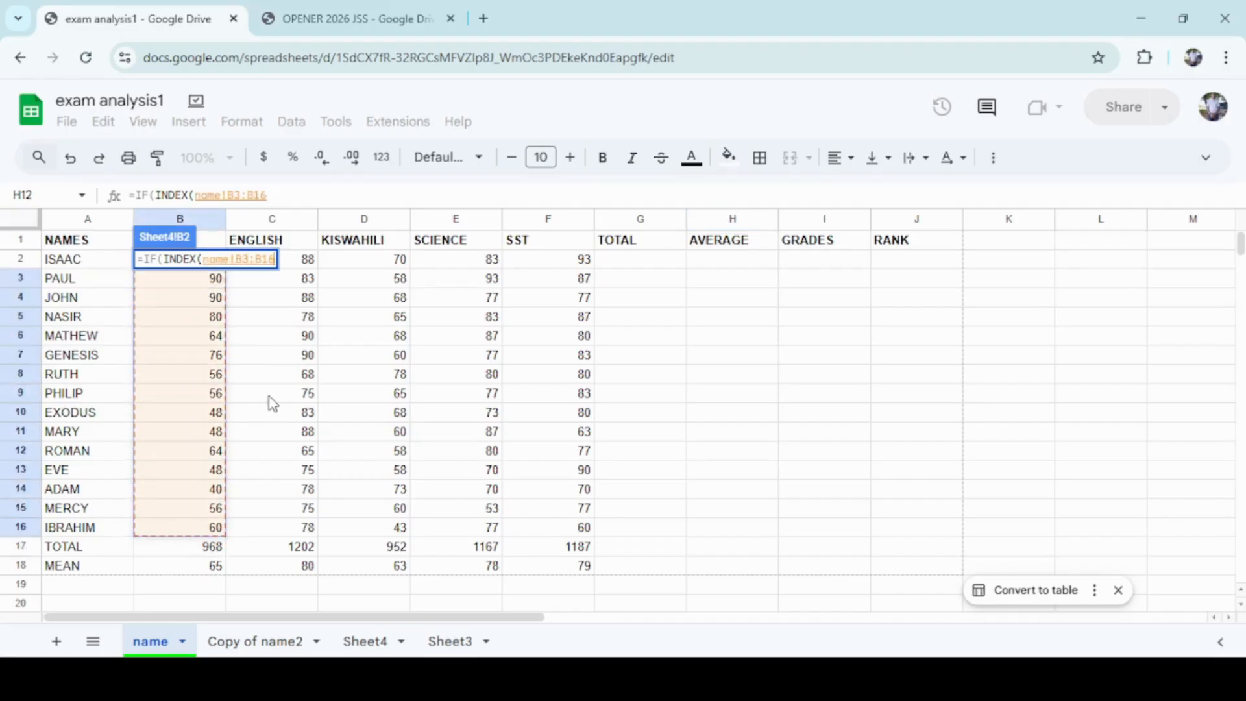
left_click(246, 196)
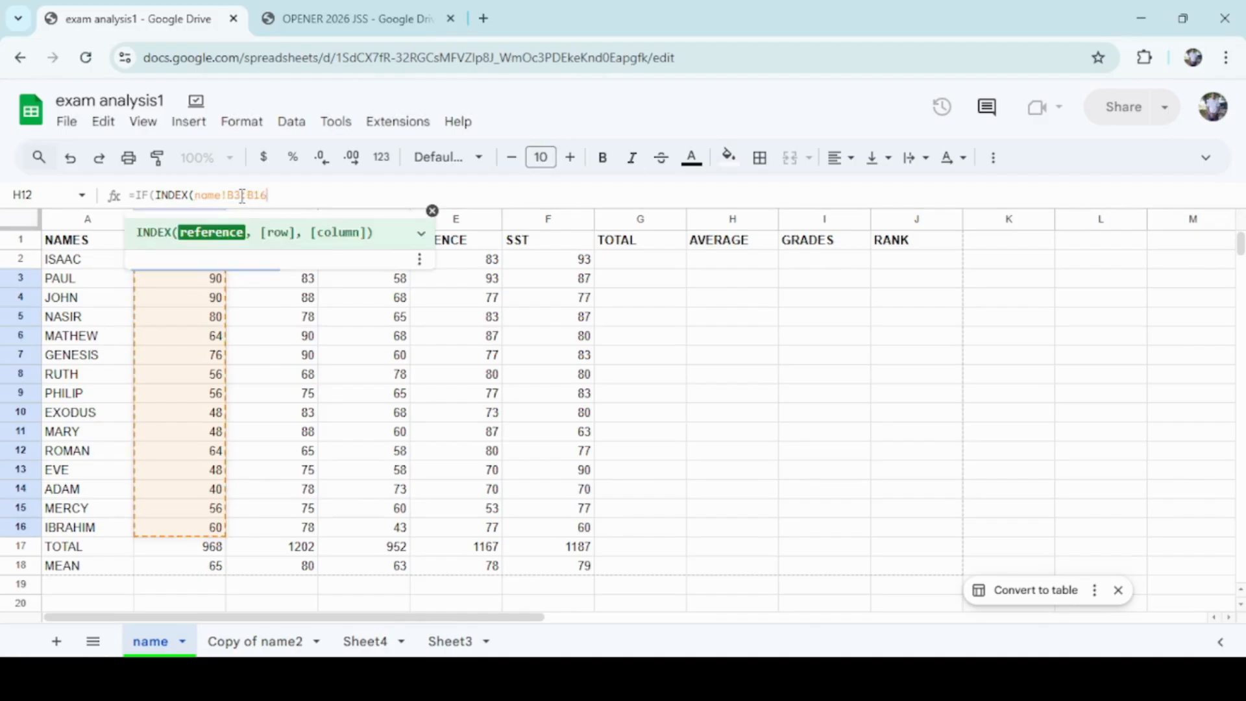
key("BackSpace")
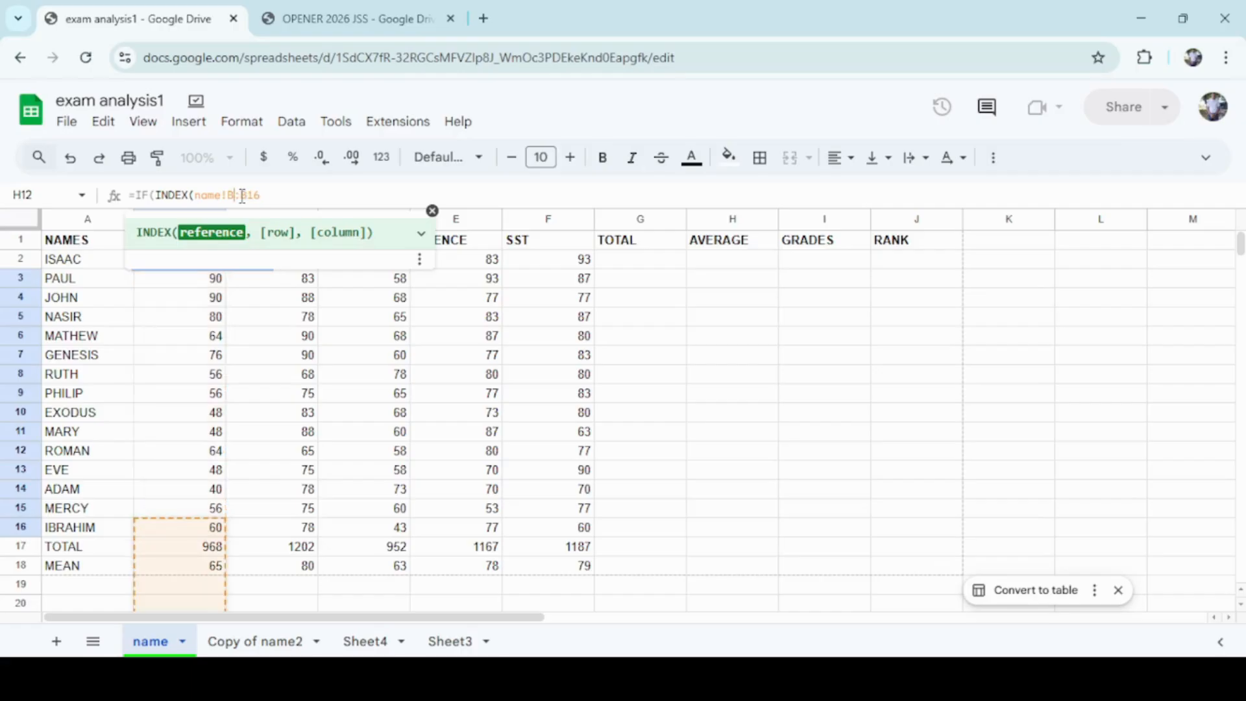
type("2:B16")
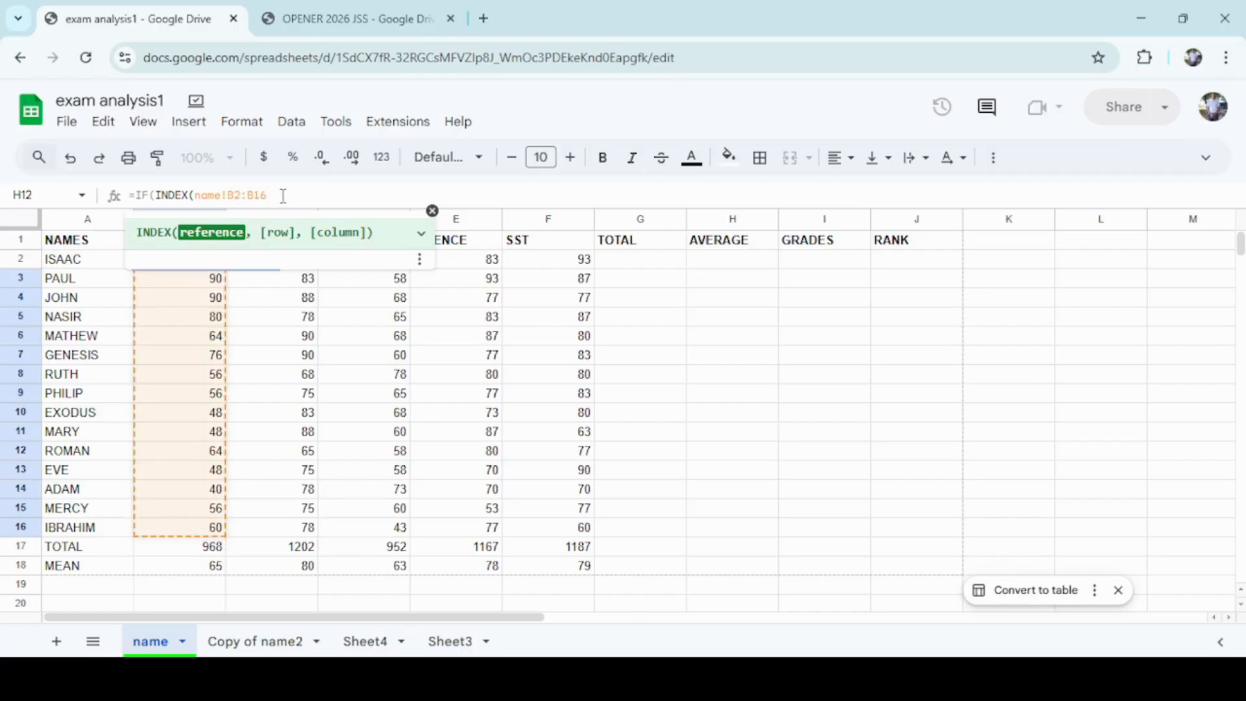
type(",")
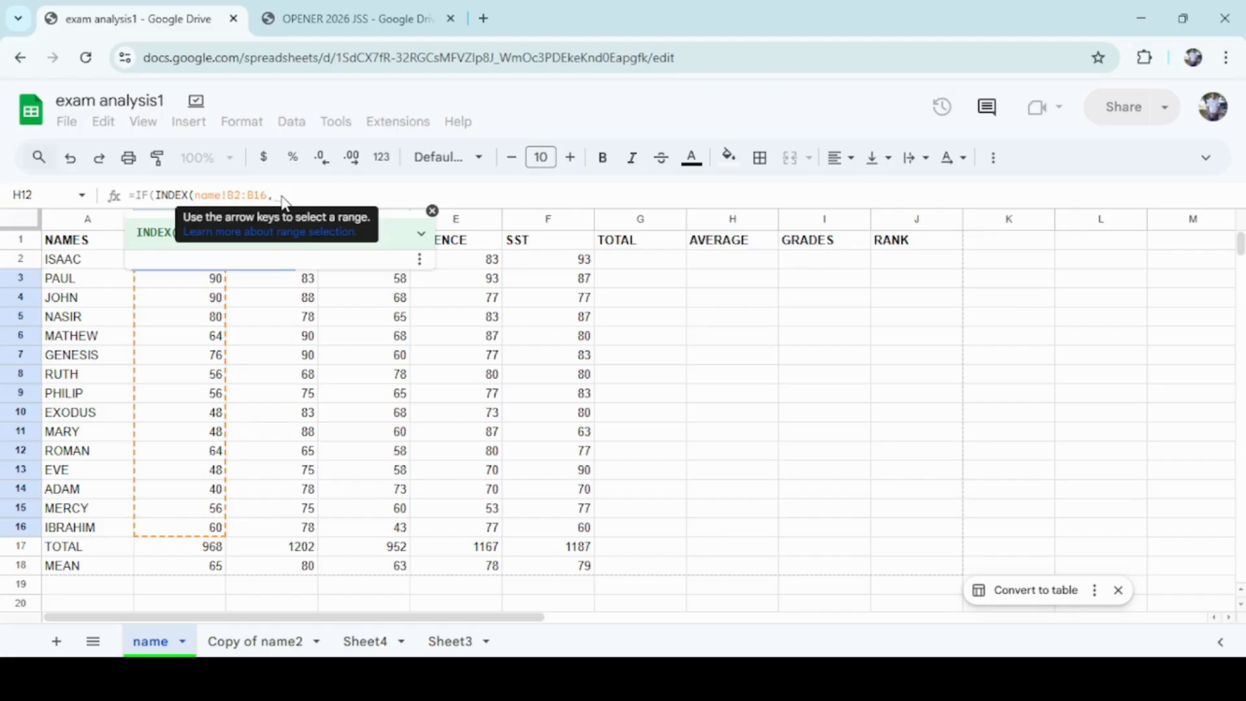
Add COLUMN()-2 as the INDEX row argument and close the INDEX function.
type("COL")
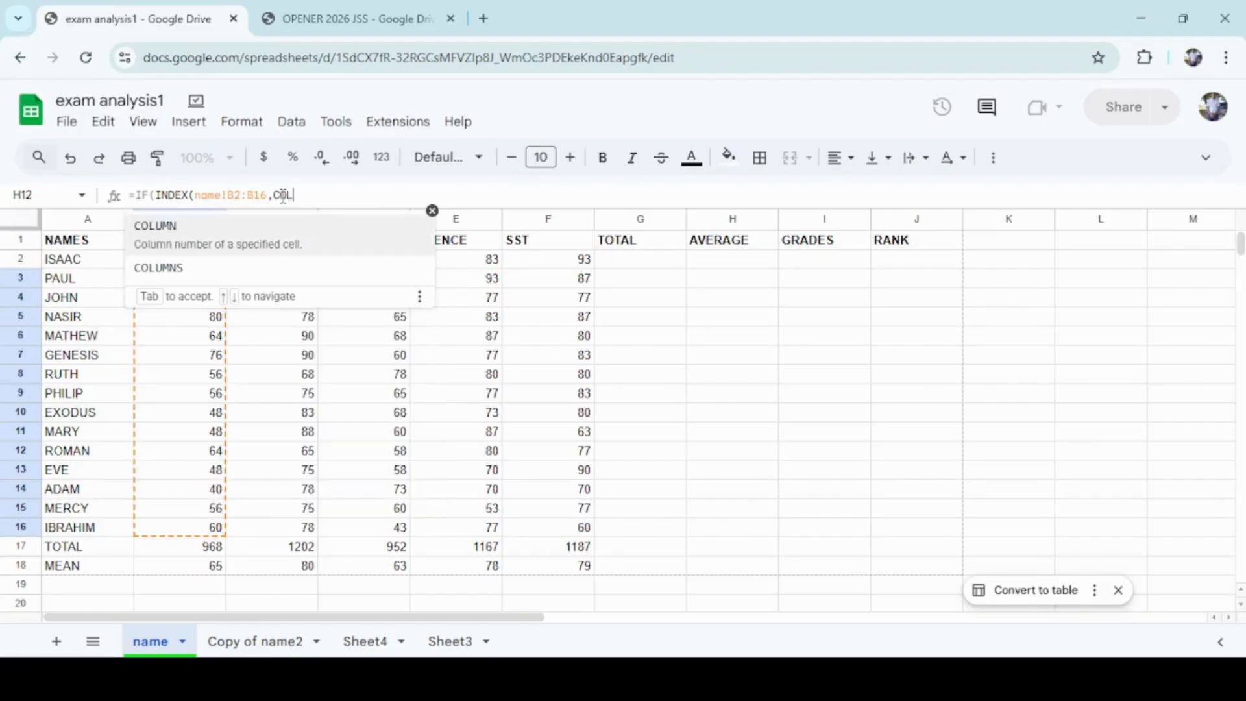
type("UMN()")
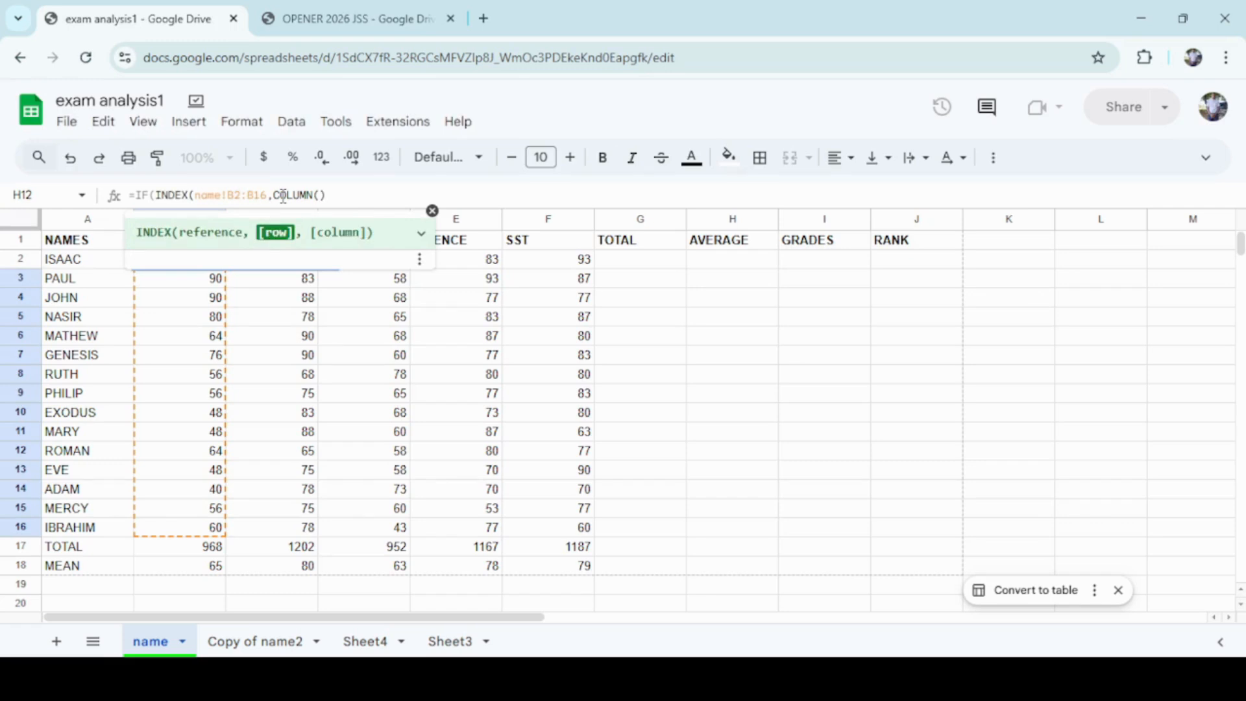
type("-")
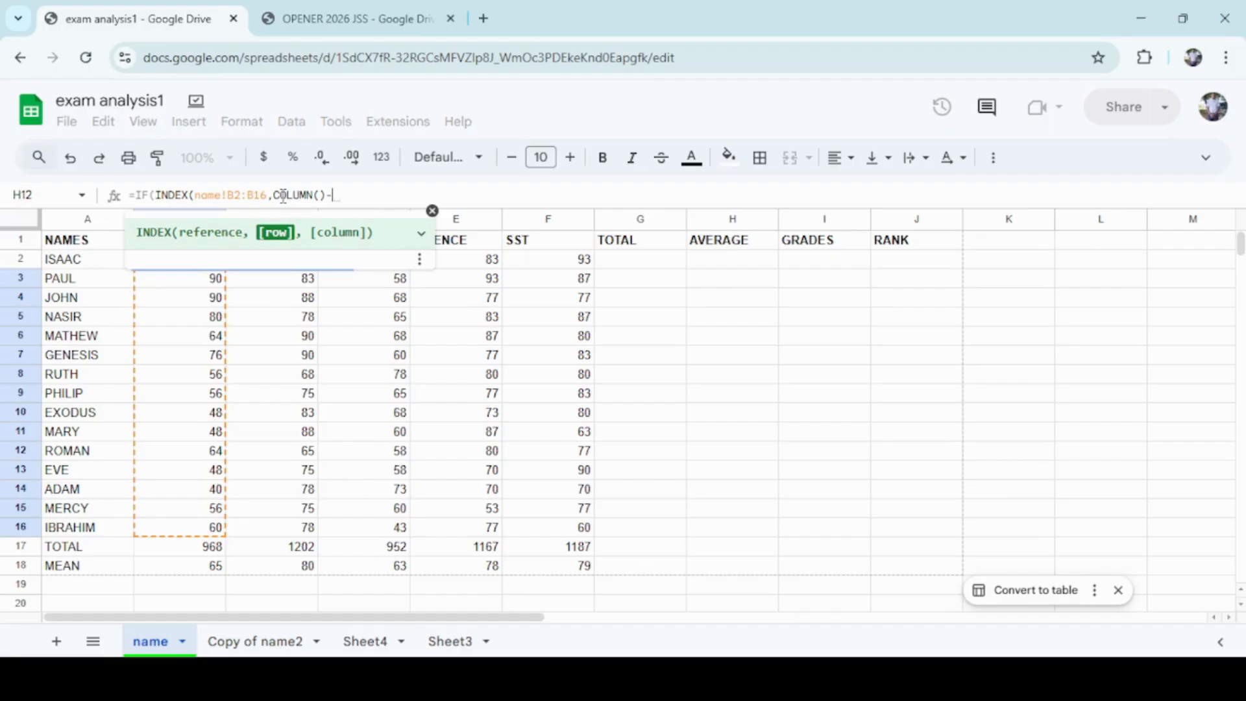
type("2")
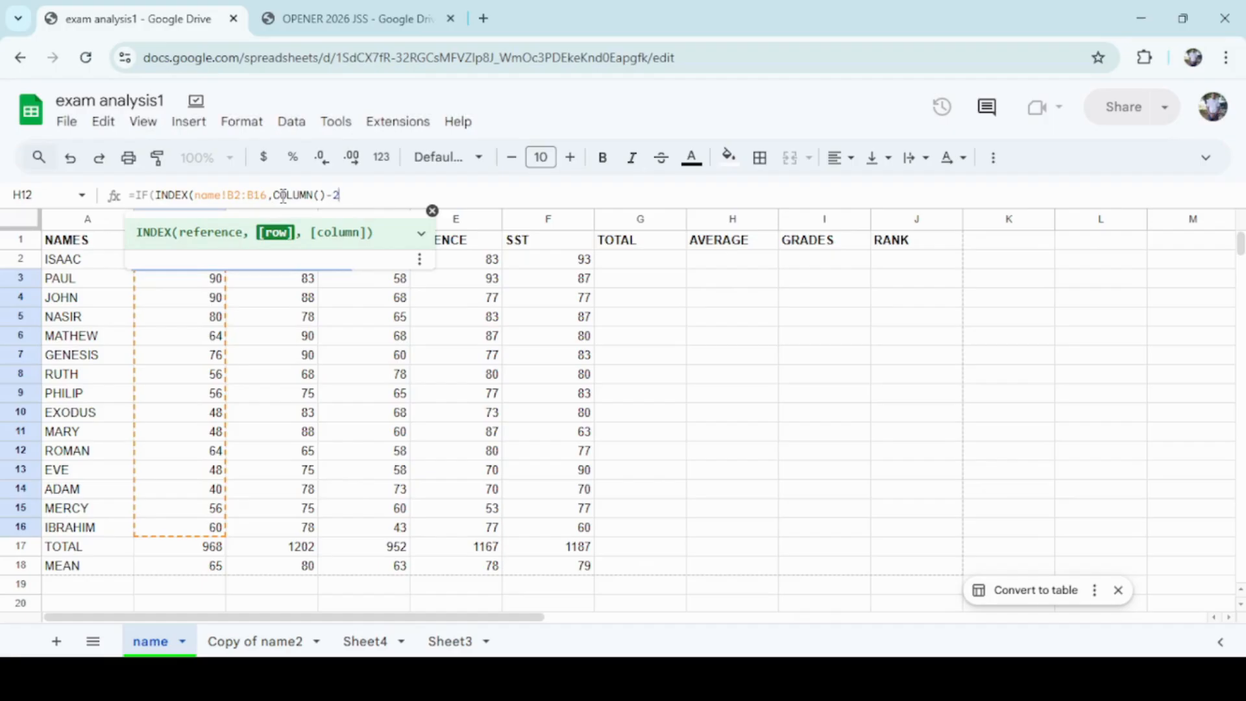
type(")")
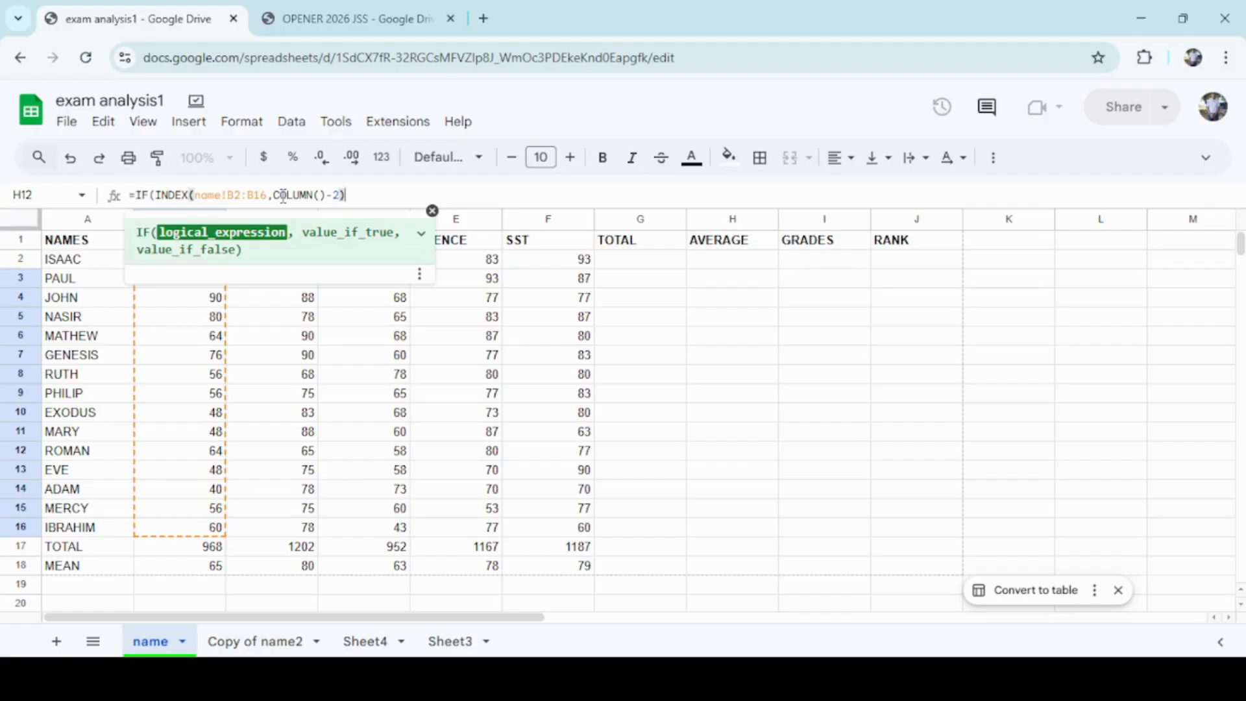
type(">")
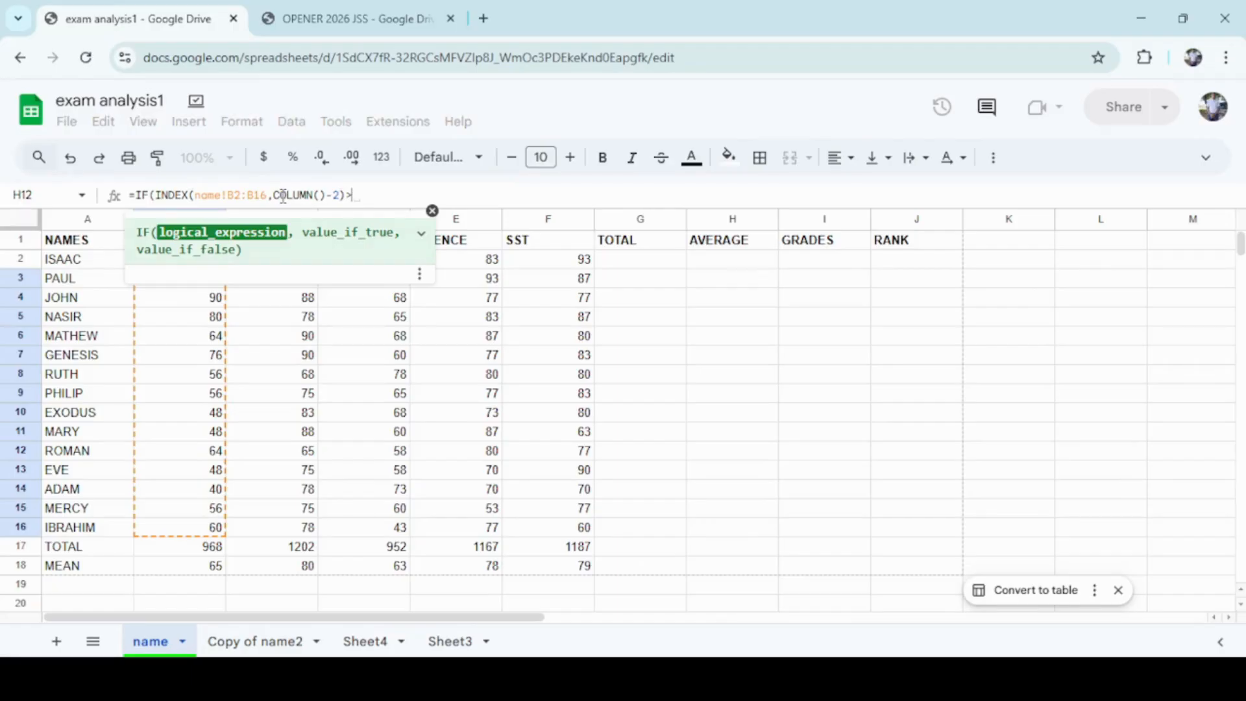
type("+")
Complete the first IF condition as >=80 with "A" as the value if true.
key("BackSpace")
type("=")
type("80")
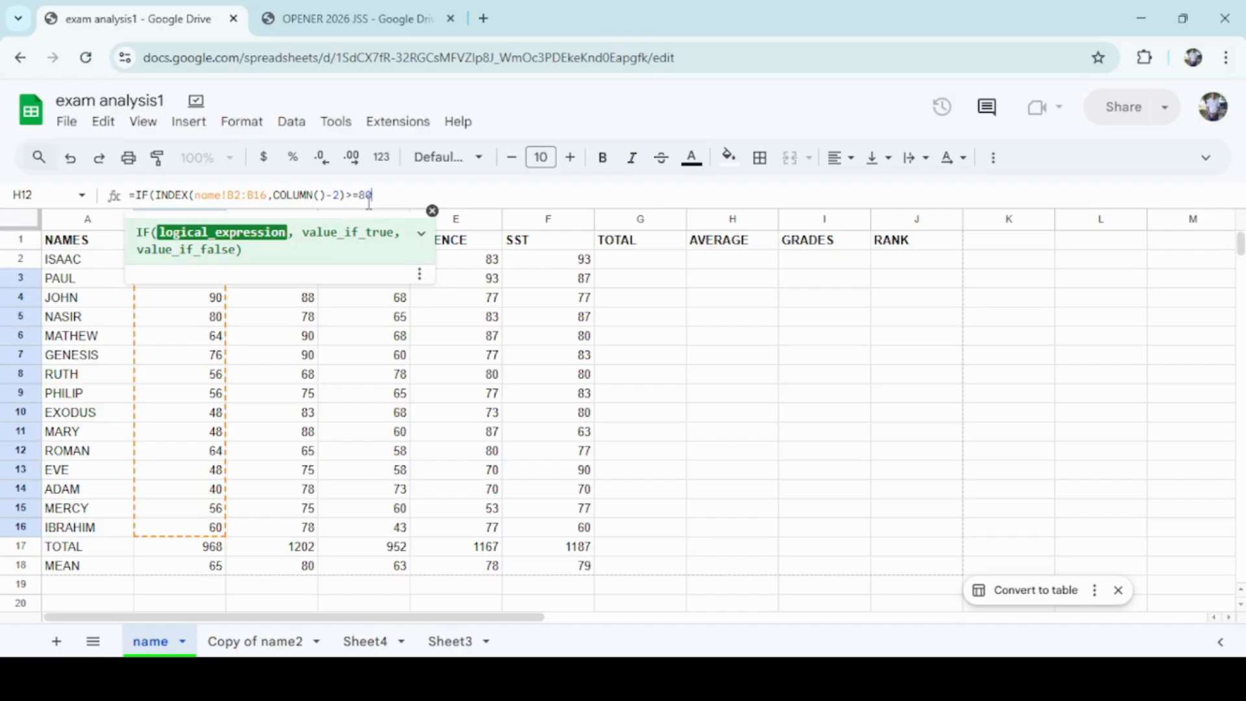
type(",")
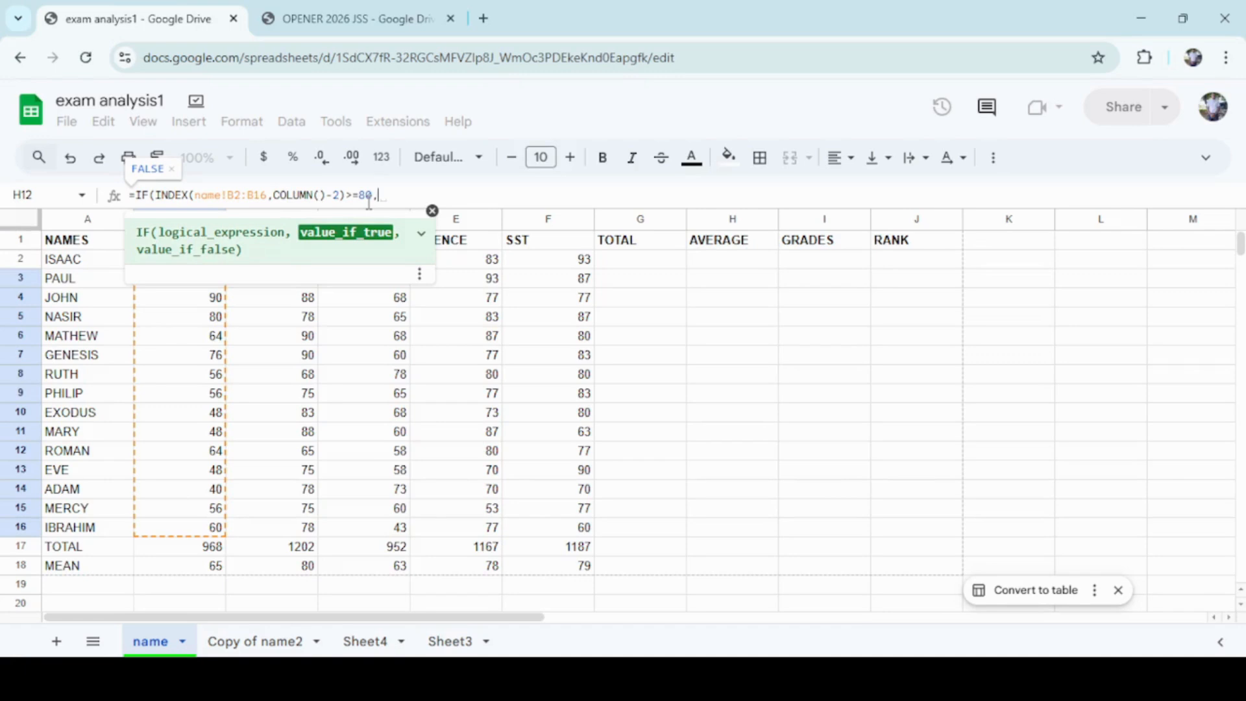
type("A")
key("BackSpace")
type("\"")
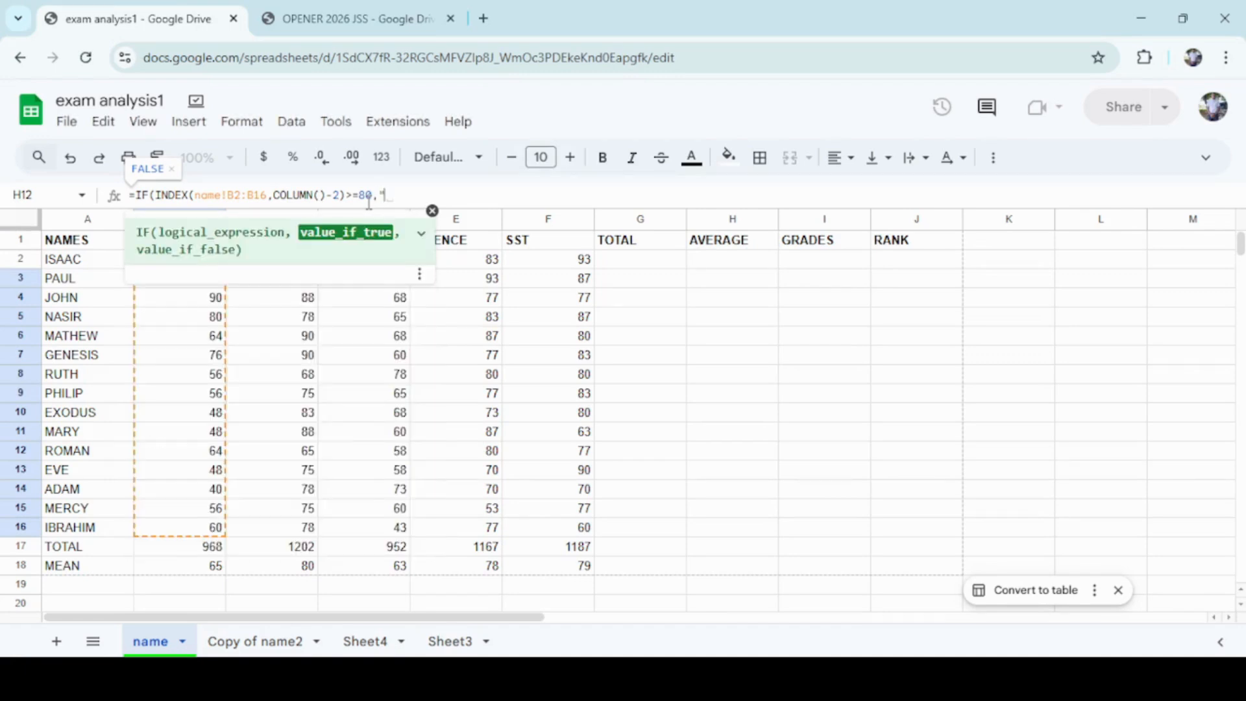
type("A\",I")
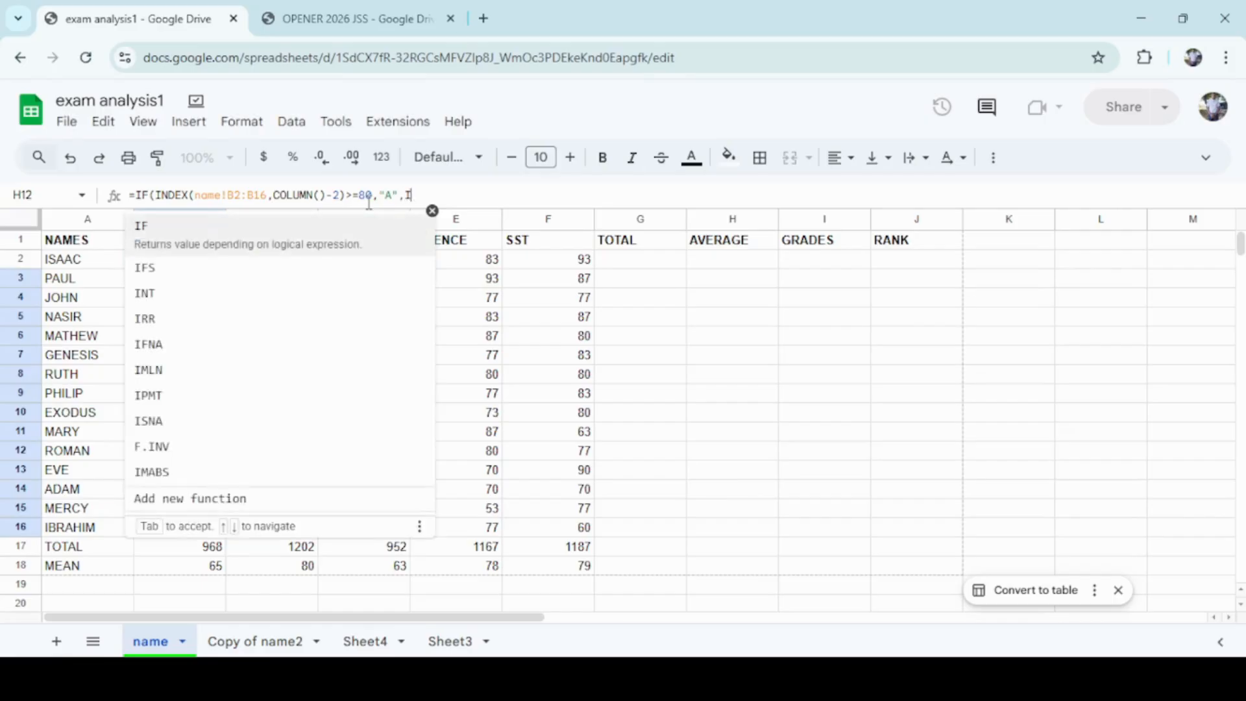
type("F")
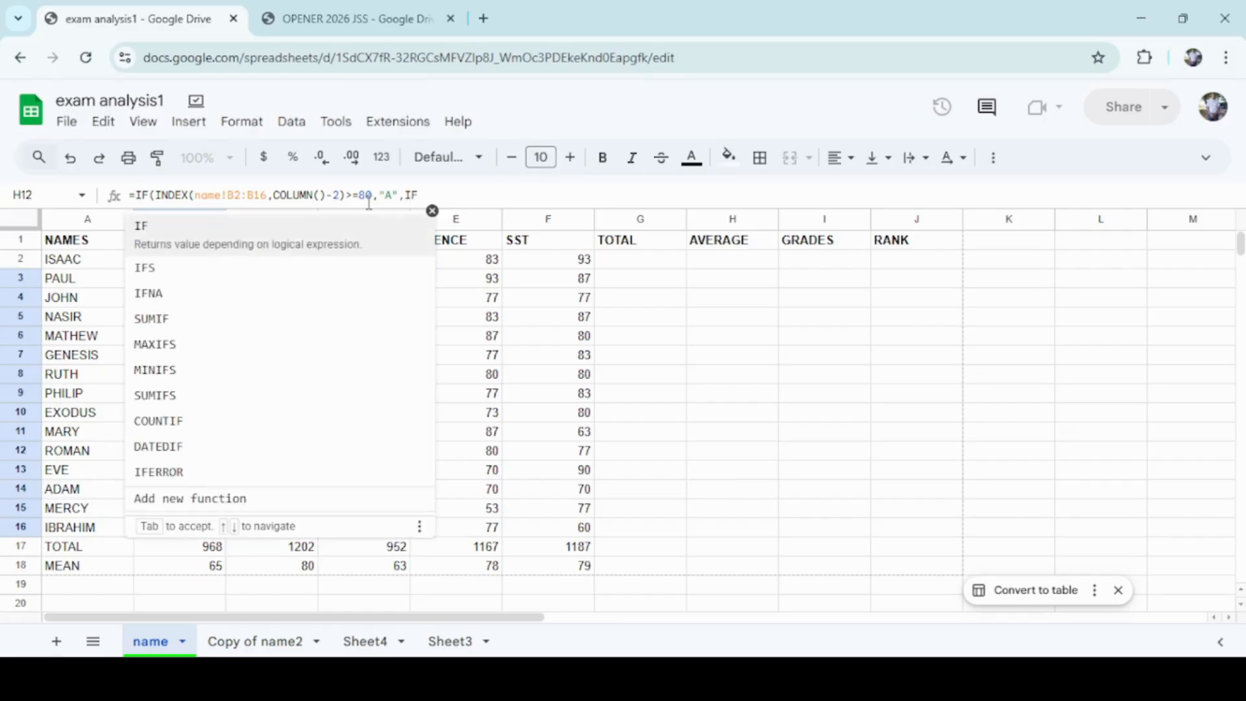
type("(IN")
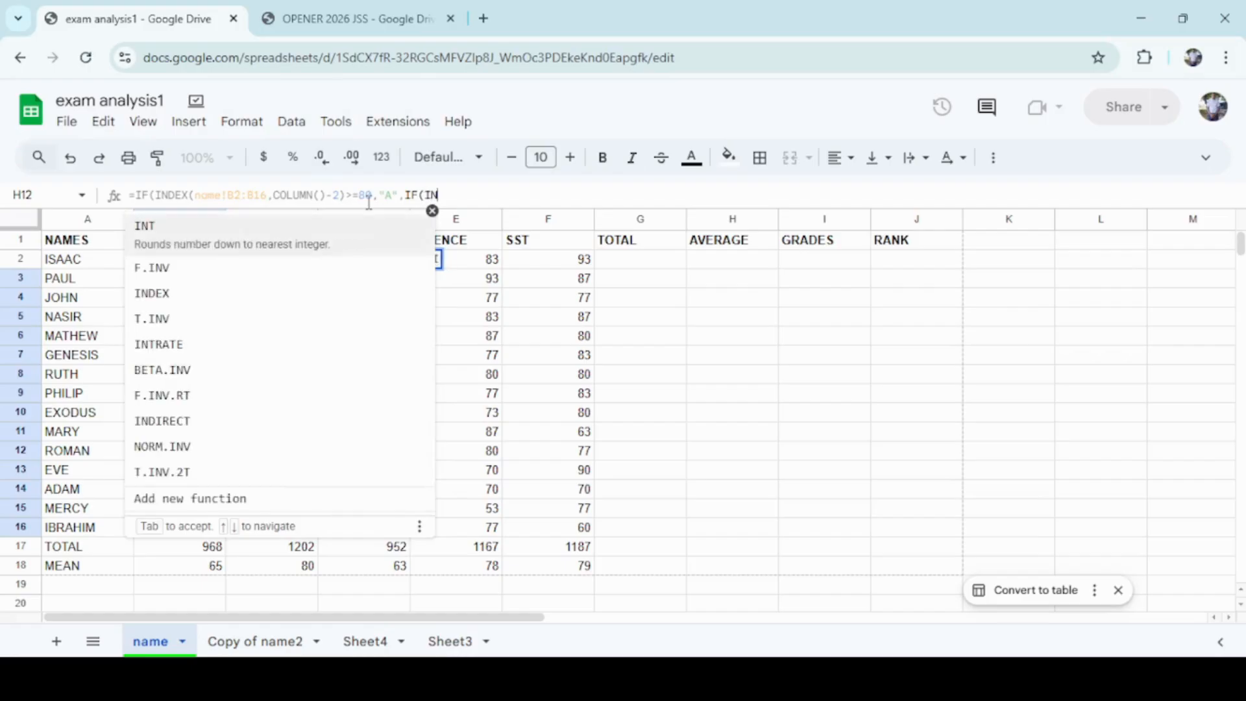
type("DE")
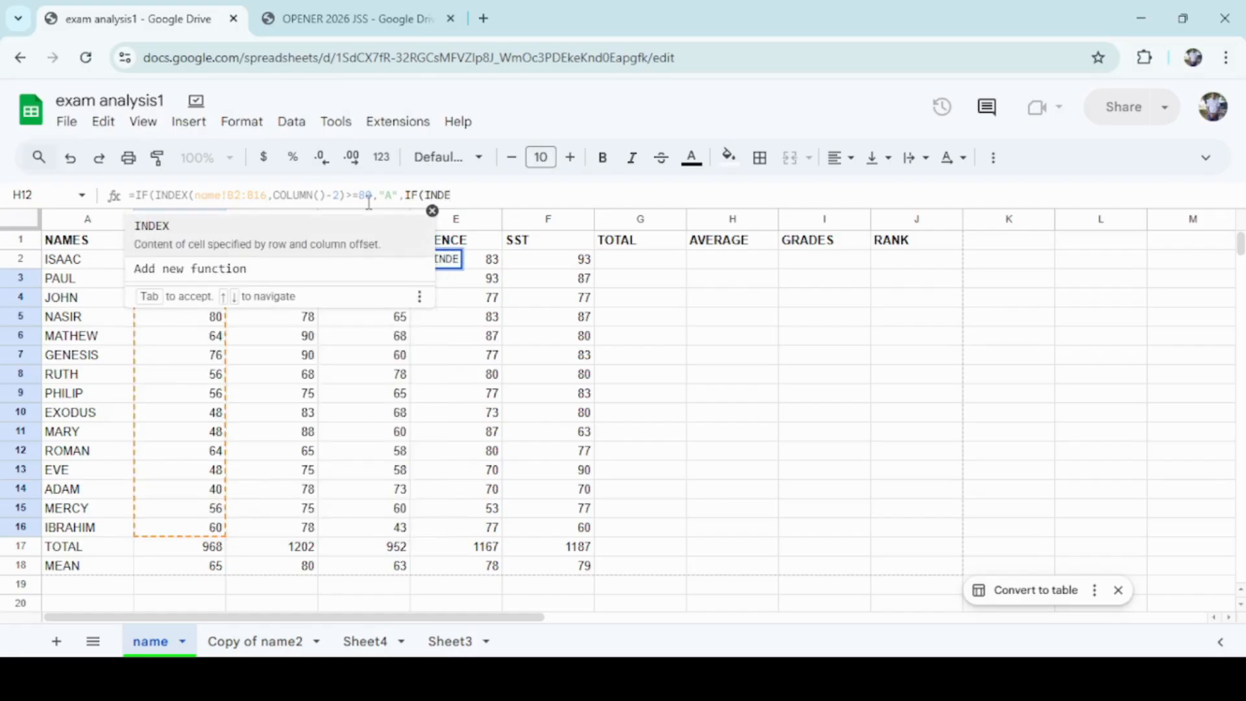
Nest a second IF with an INDEX function referencing name!B2:B16 as the value if false.
key("Tab")
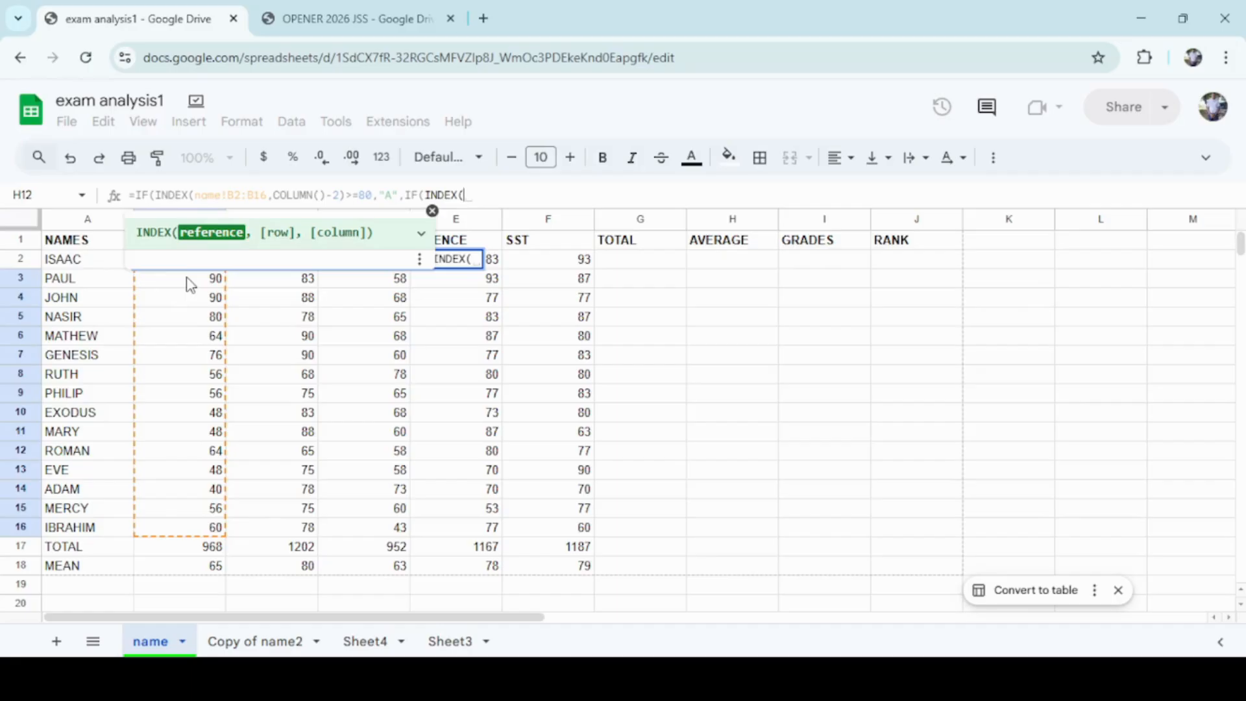
left_click_drag(190, 284, 167, 539)
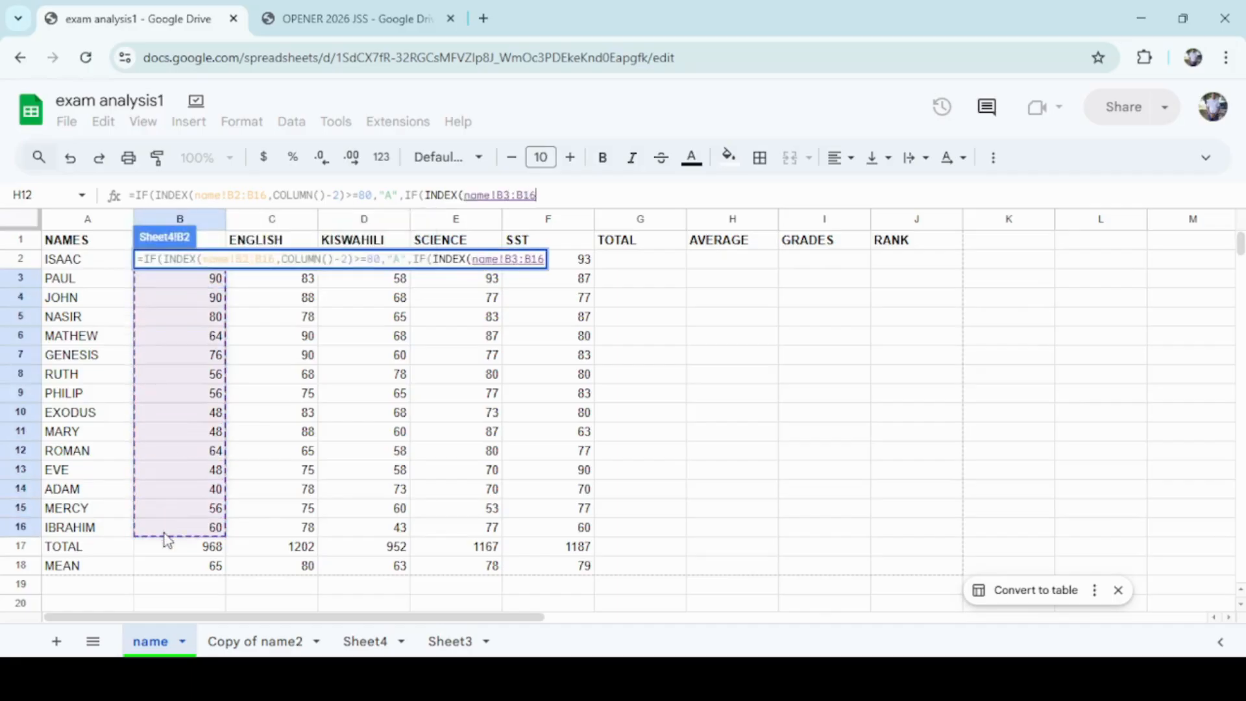
left_click(512, 193)
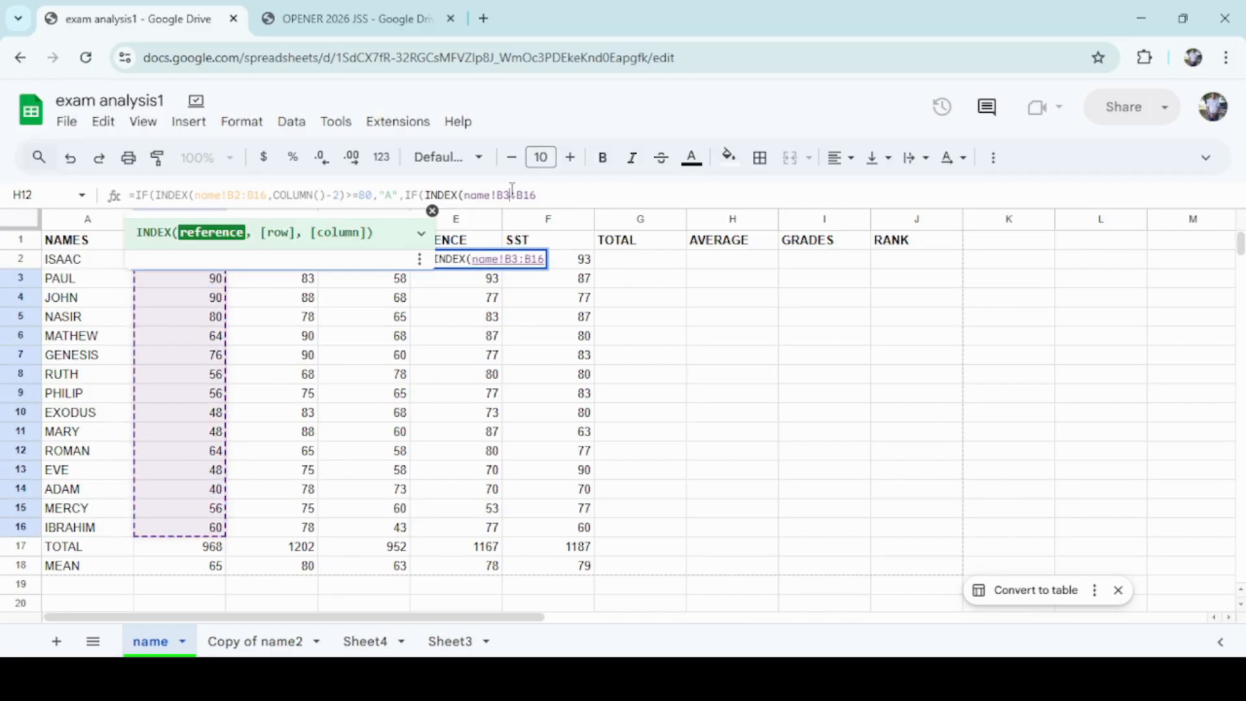
key("BackSpace")
type("2:B16")
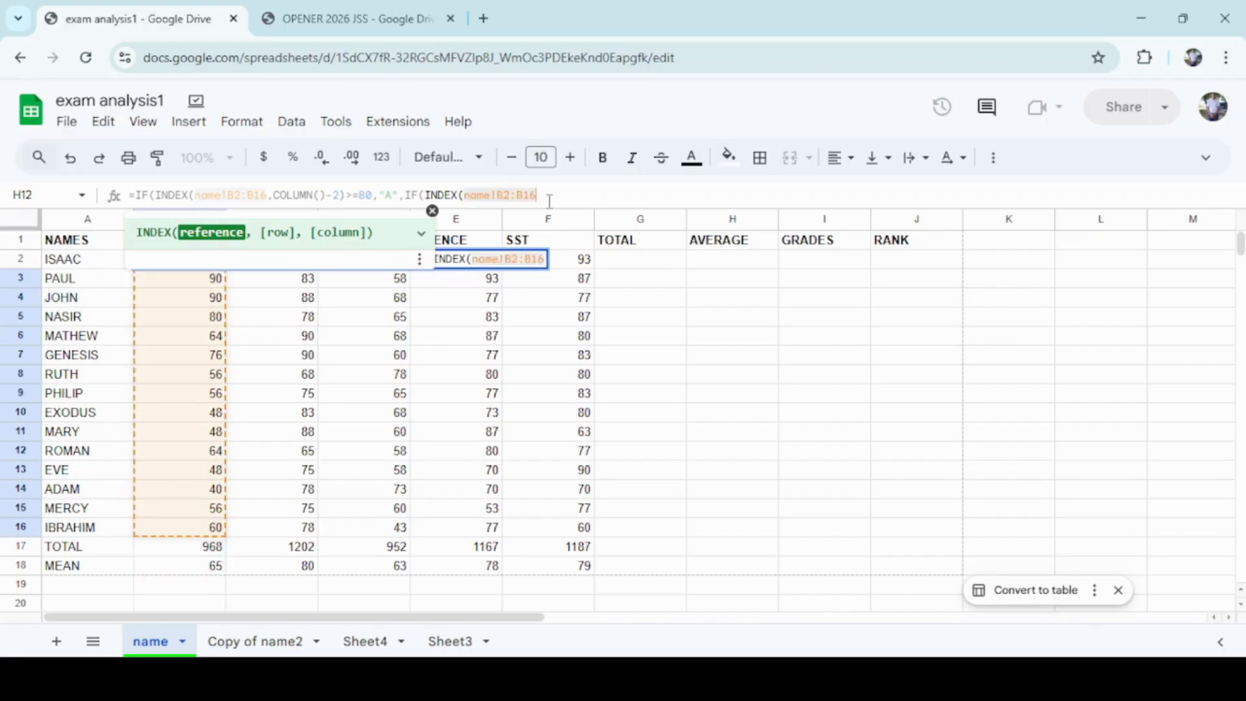
type(",")
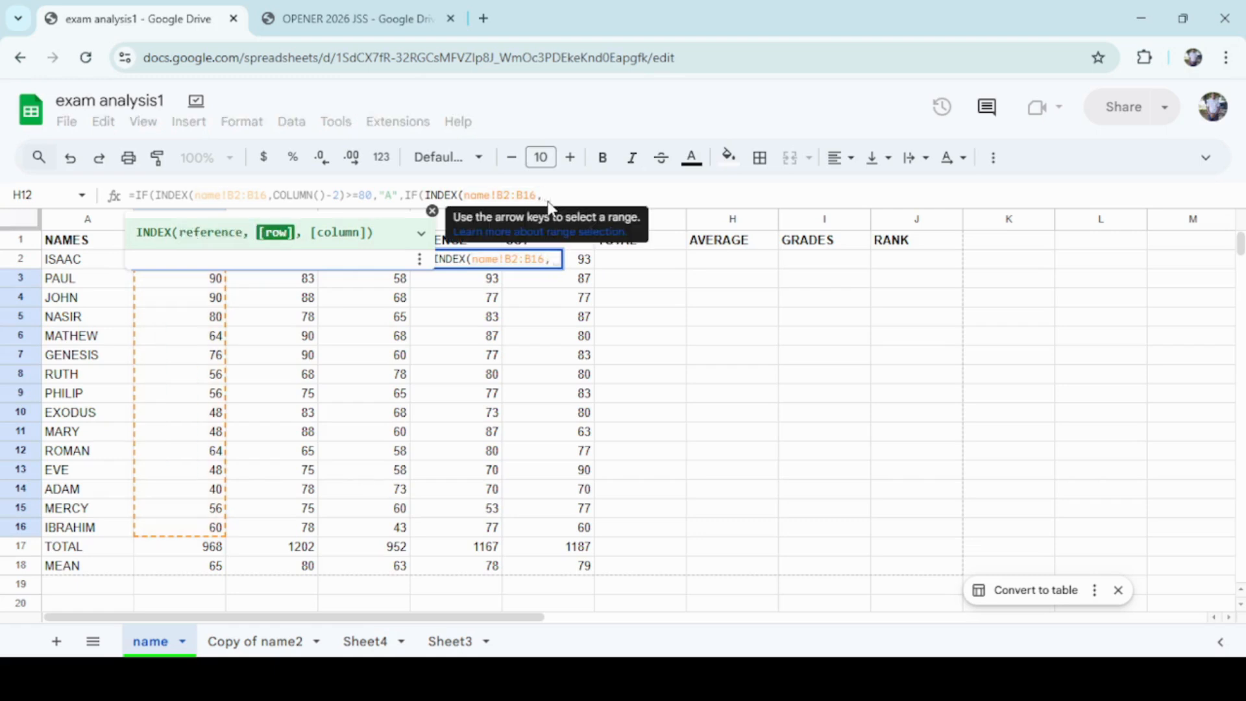
type("COLUM")
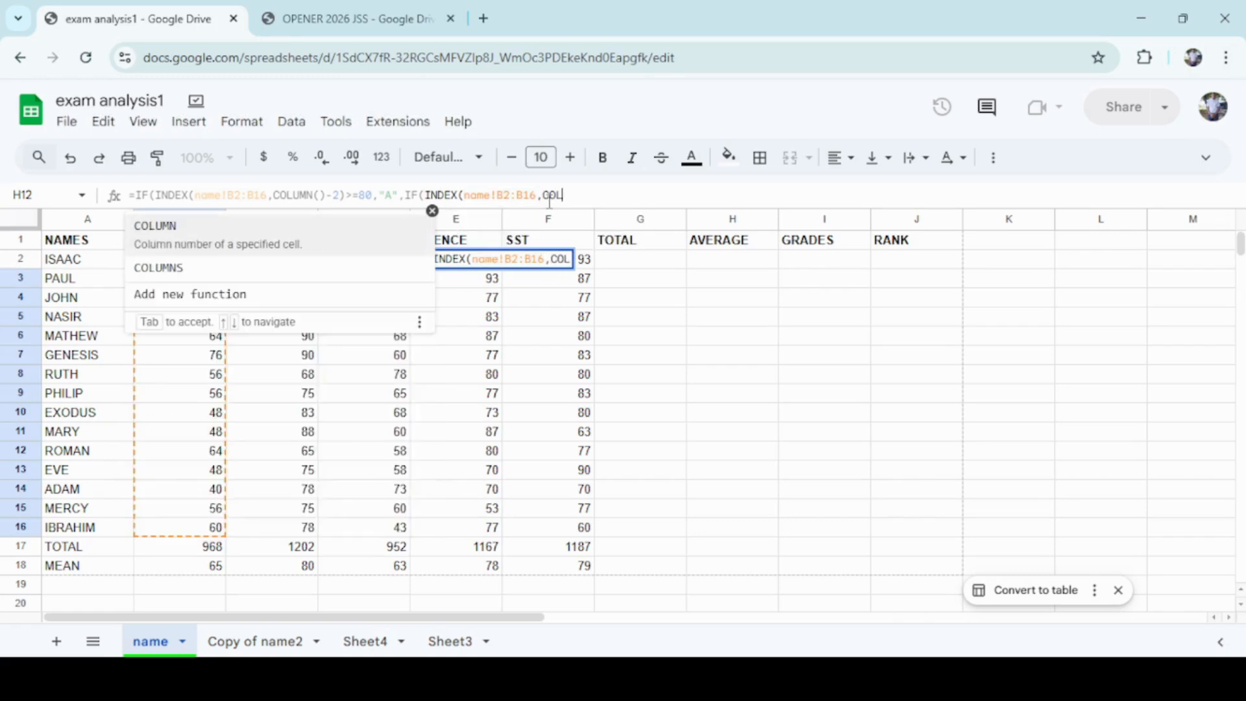
type("N()-")
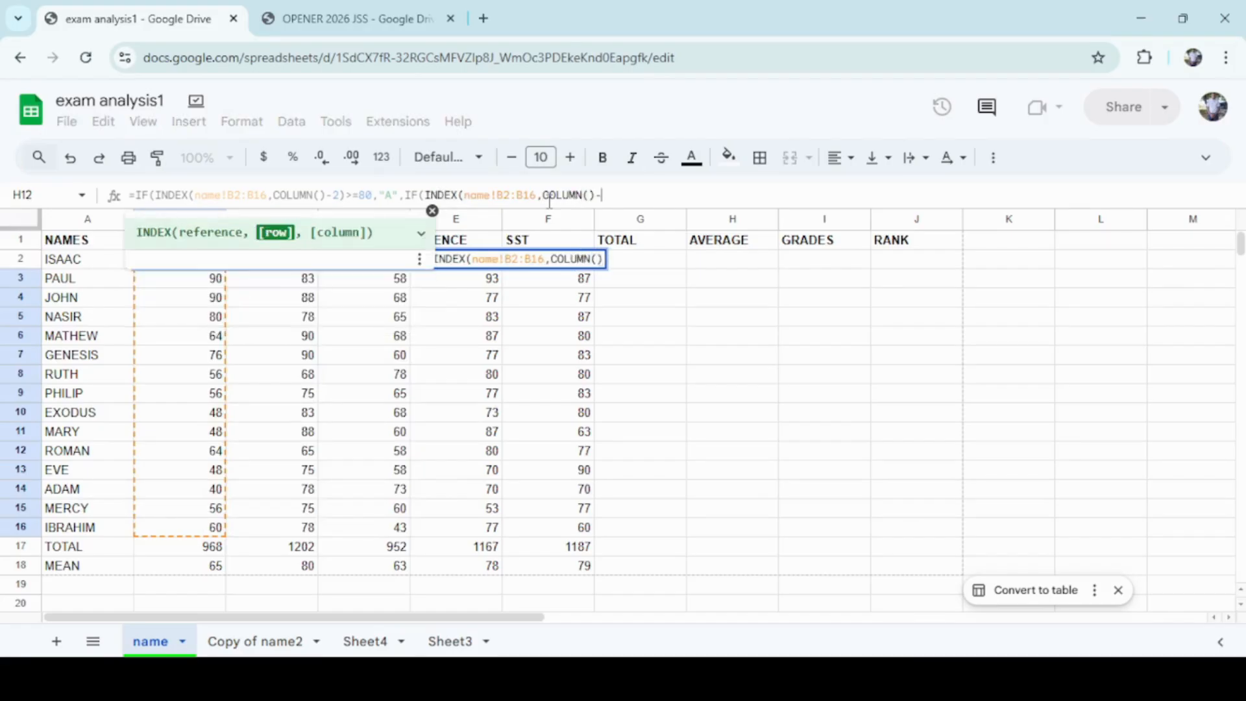
type("2")
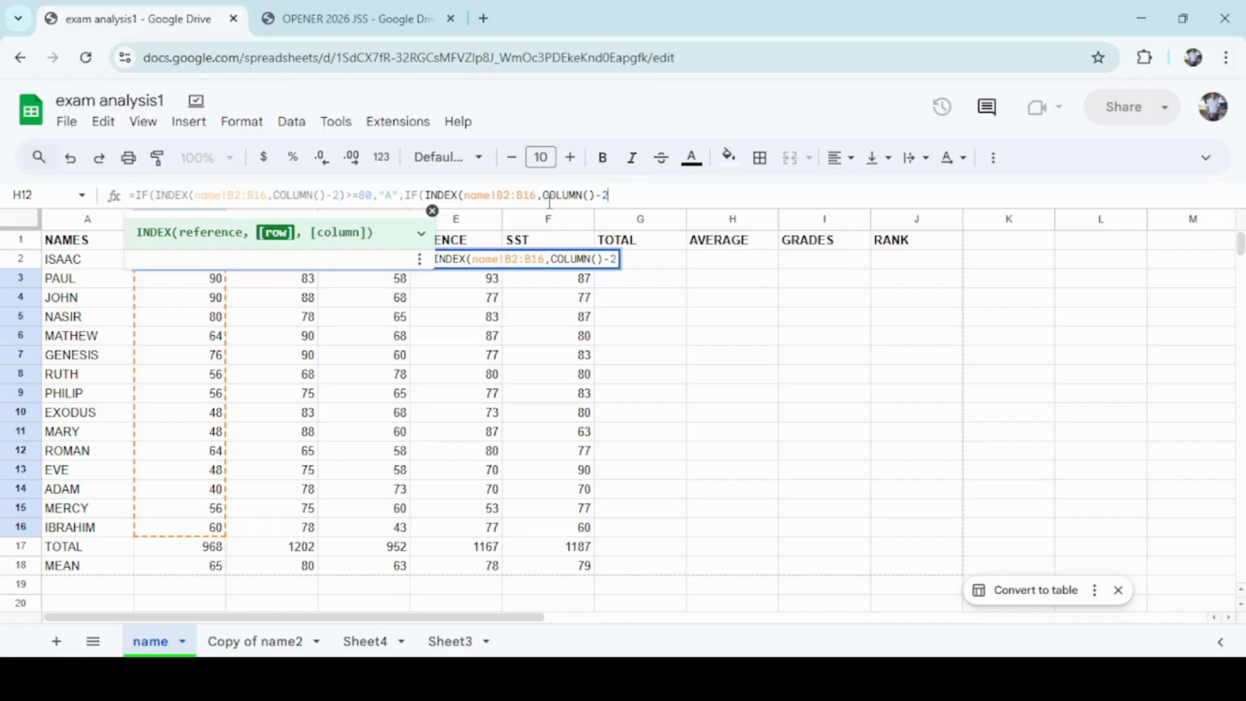
Give the nested INDEX the row argument COLUMN()-2 and close it.
type(")")
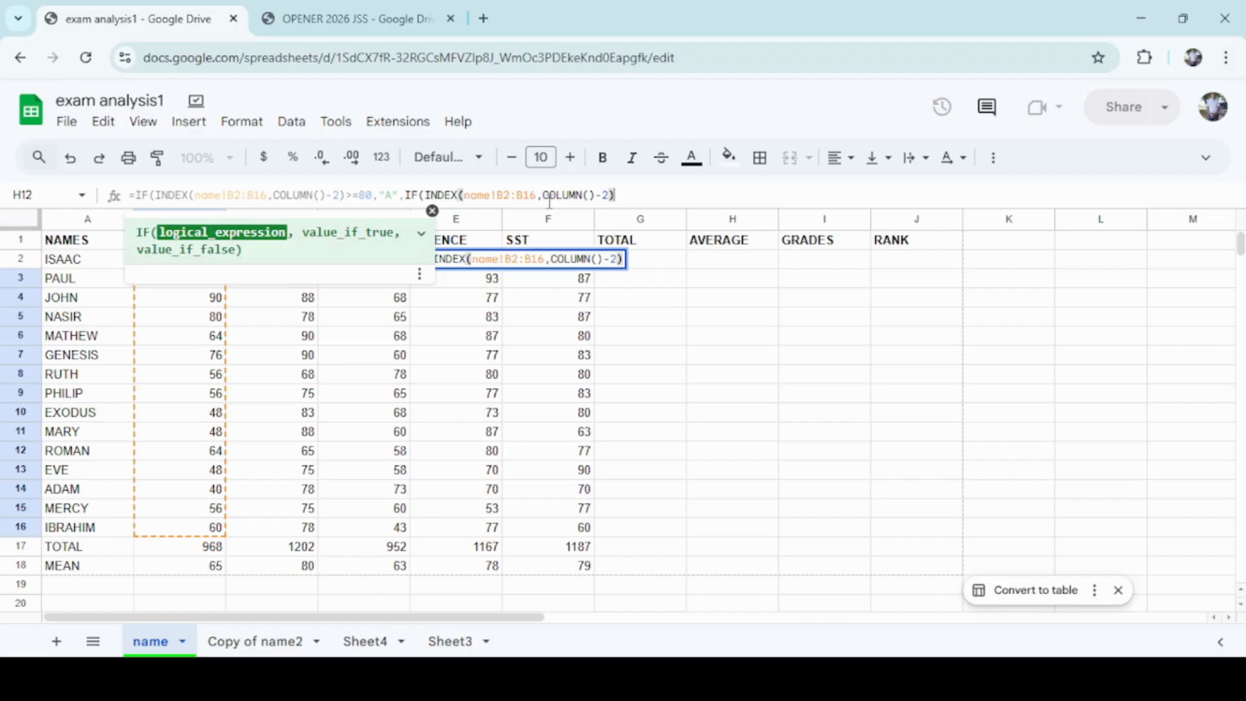
type(">")
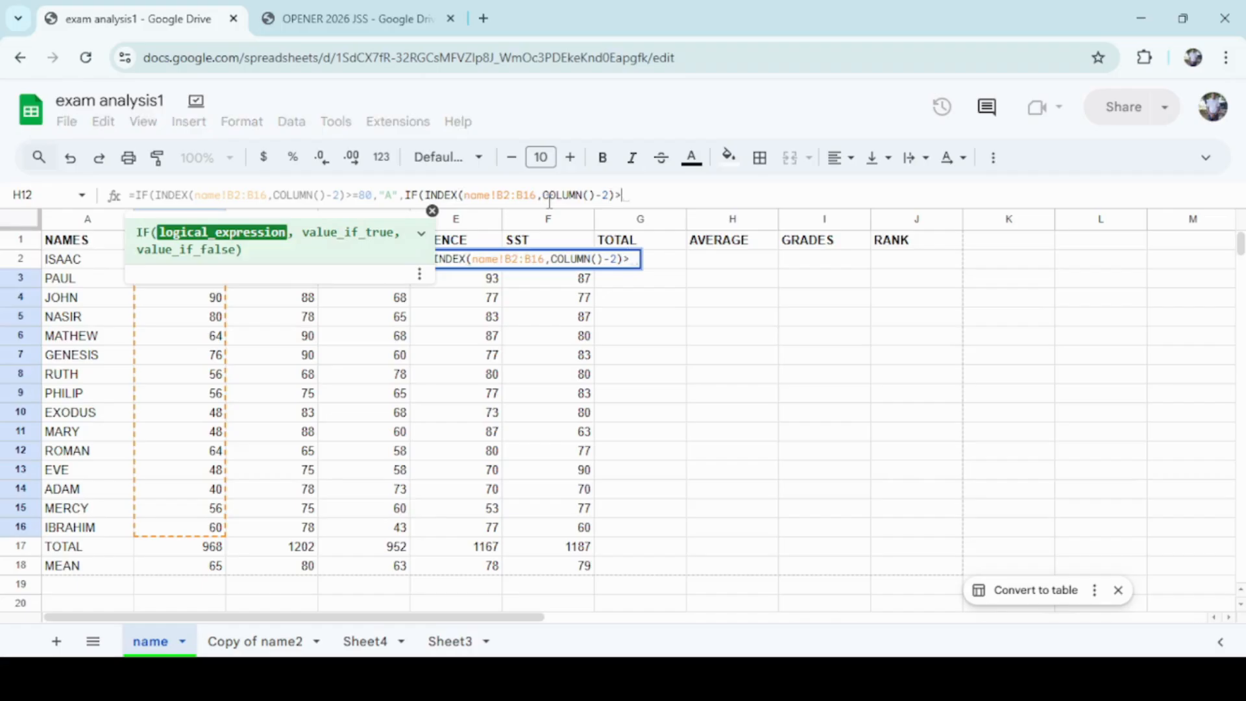
type("=")
Complete the second IF condition as >=60 with "B" as the value if true.
type("70")
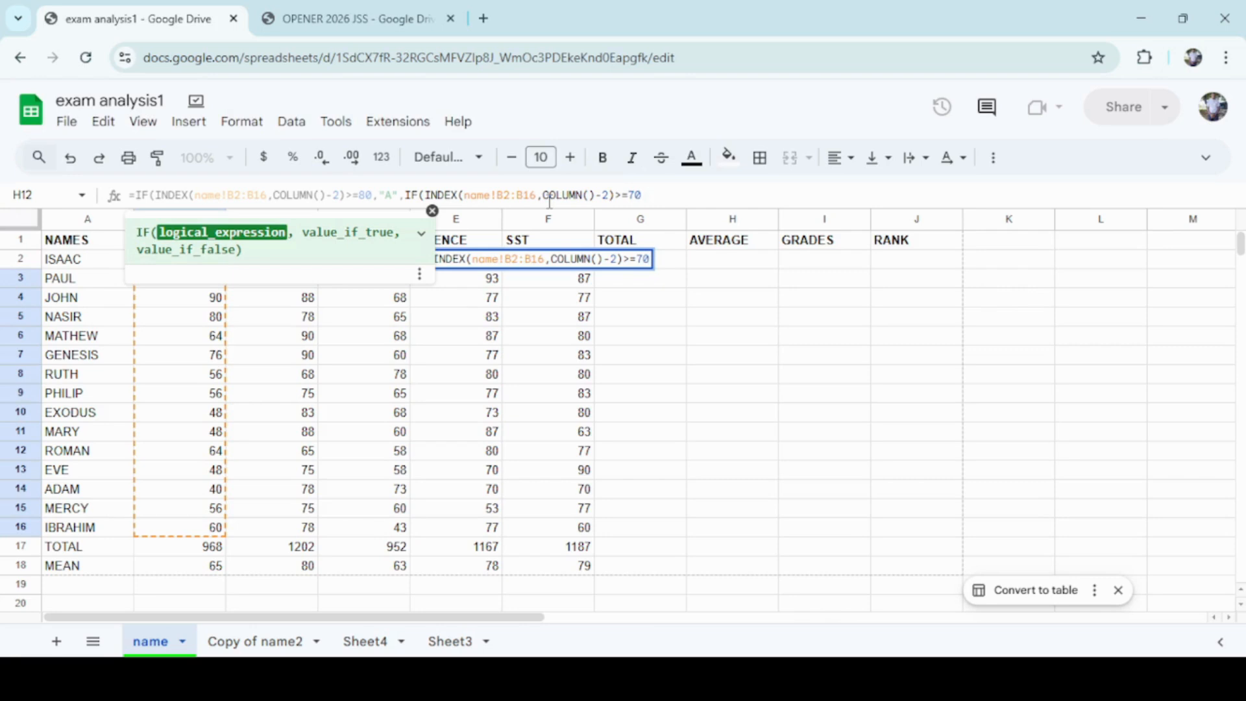
type(",")
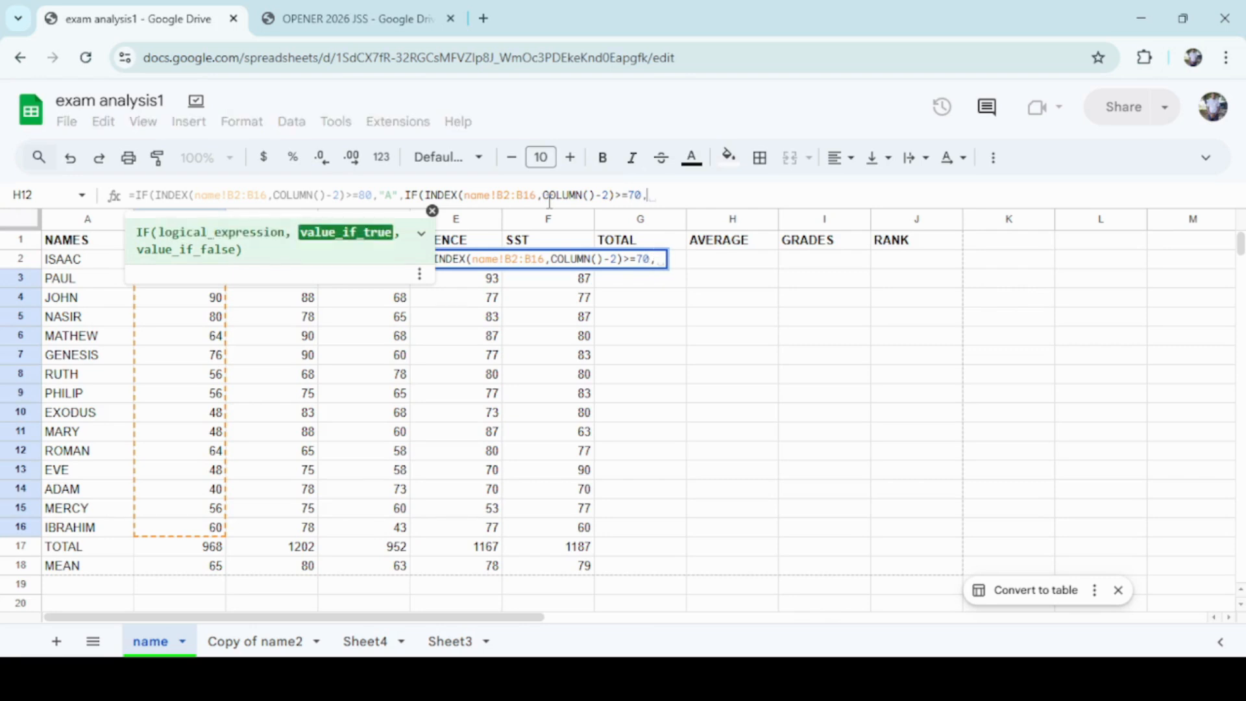
key("BackSpace")
key("BackSpace")
key("BackSpace")
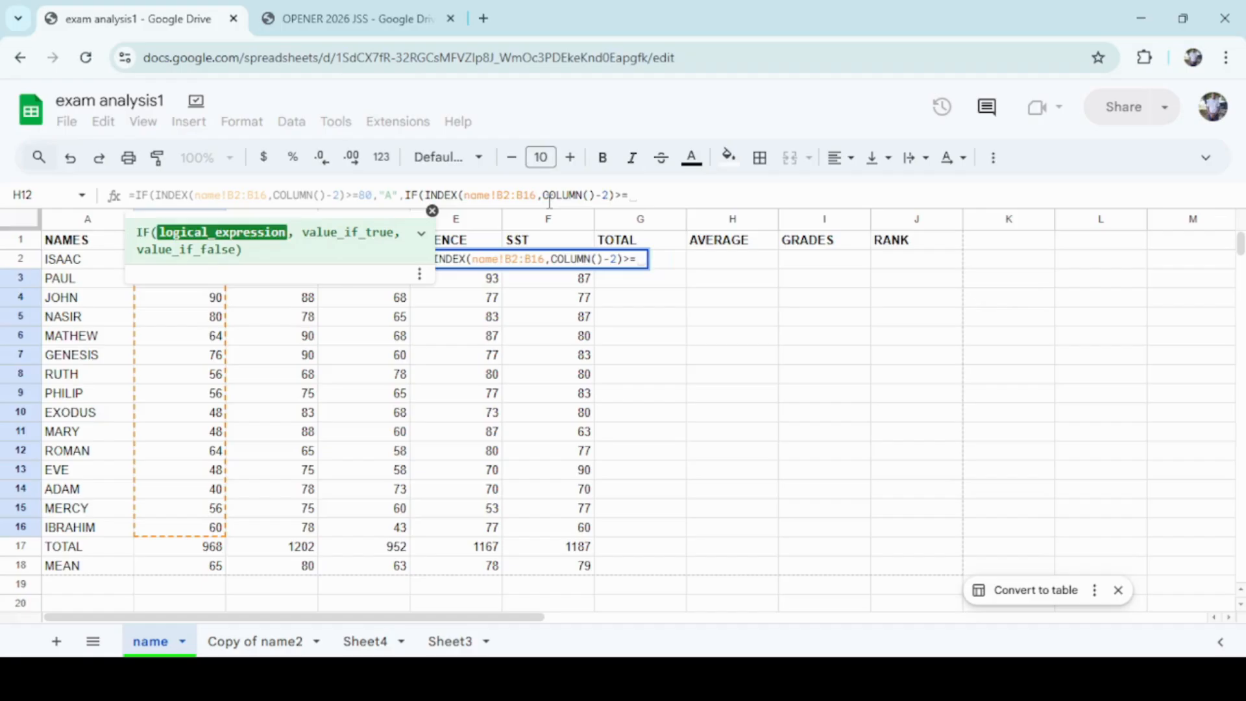
type("60")
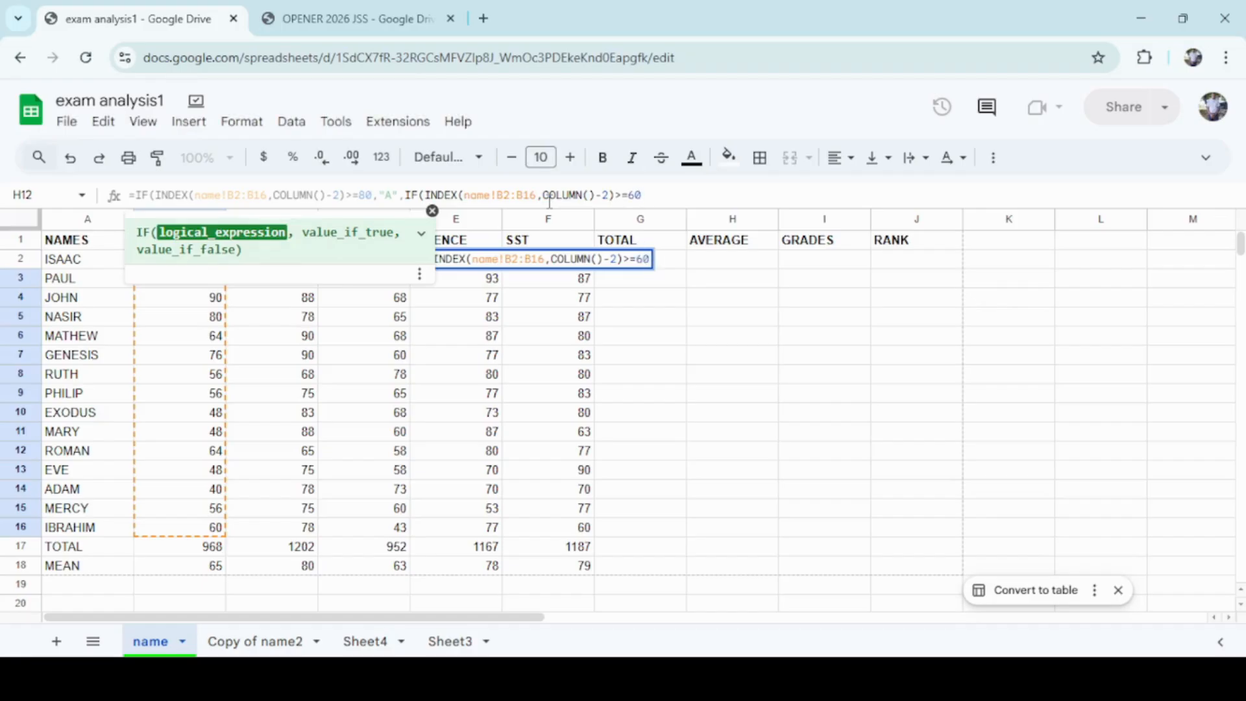
type(",")
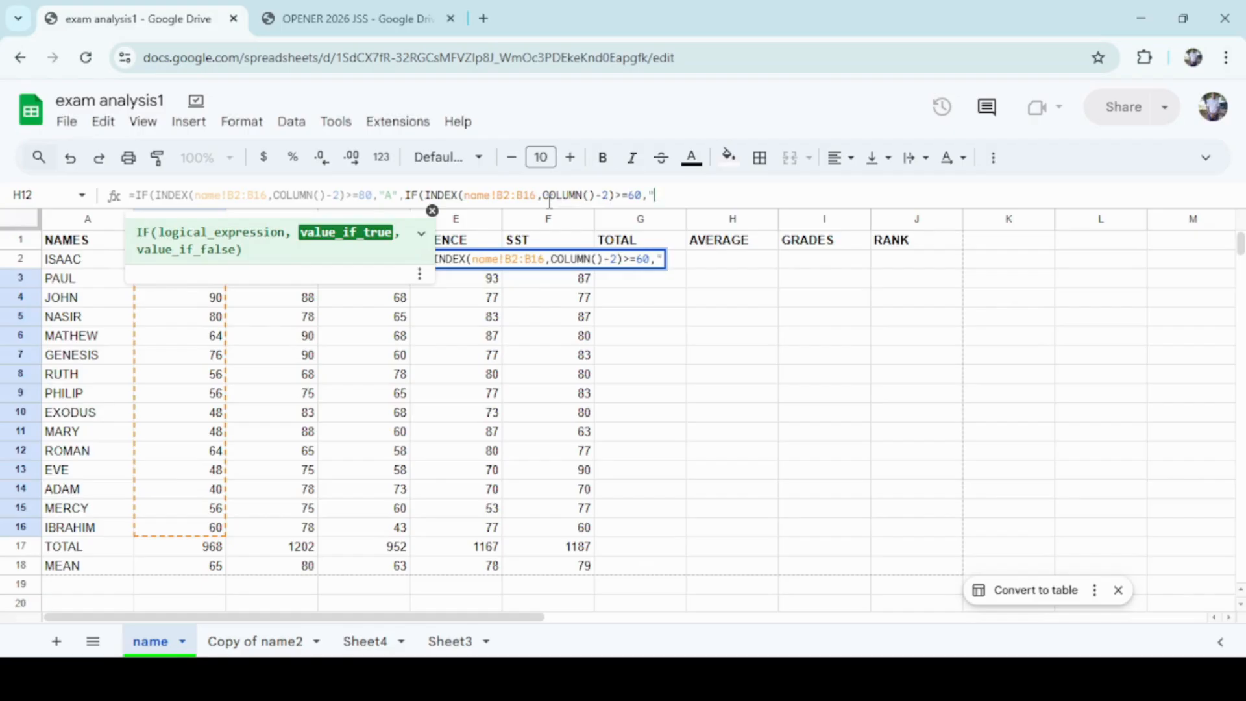
type("\"B")
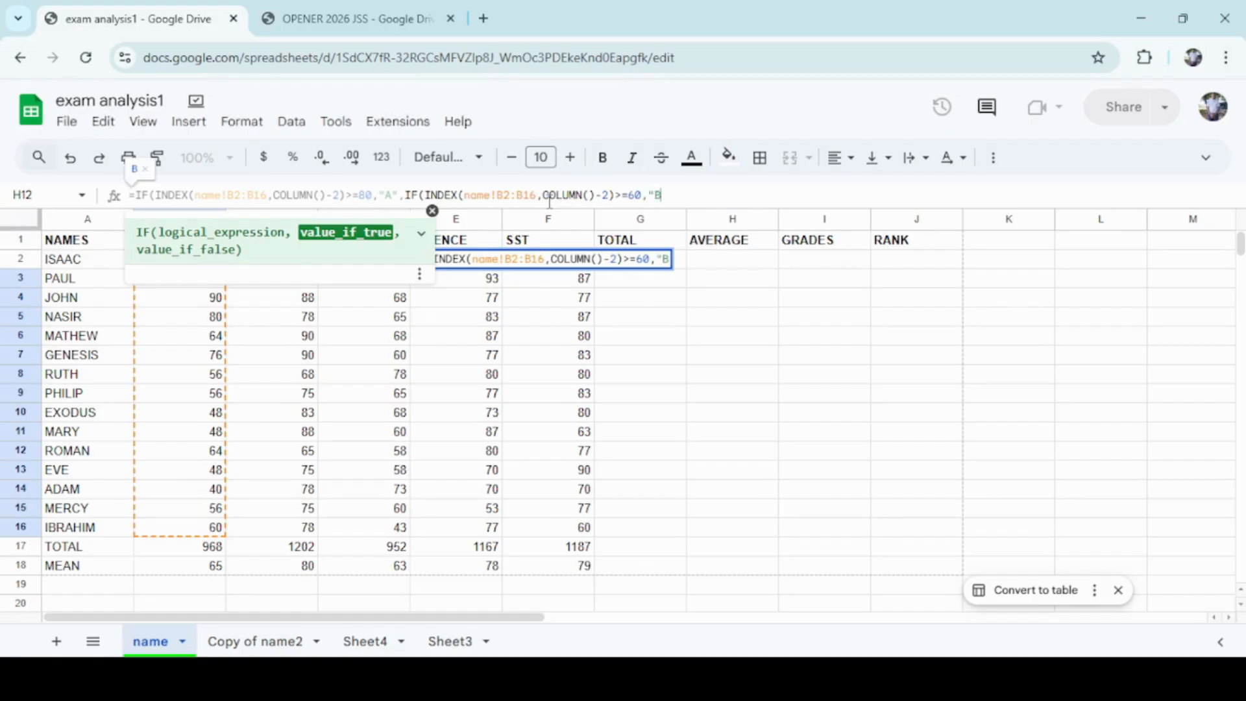
type("\",")
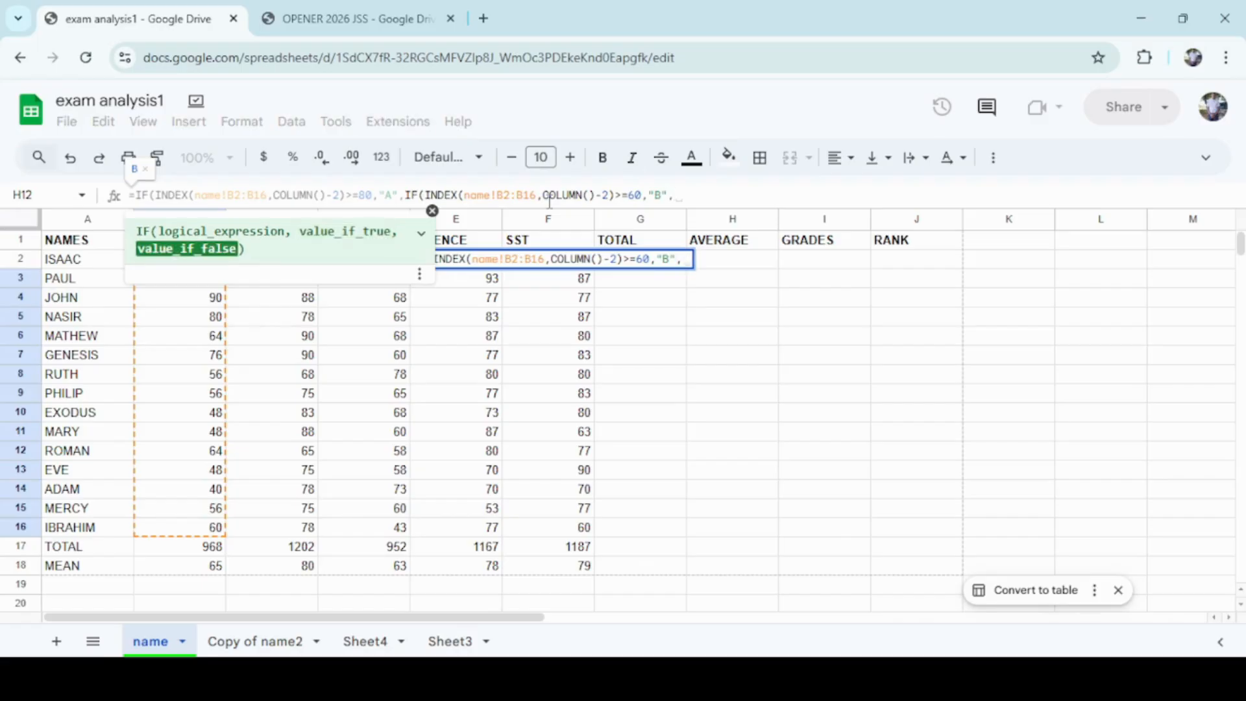
type("IF")
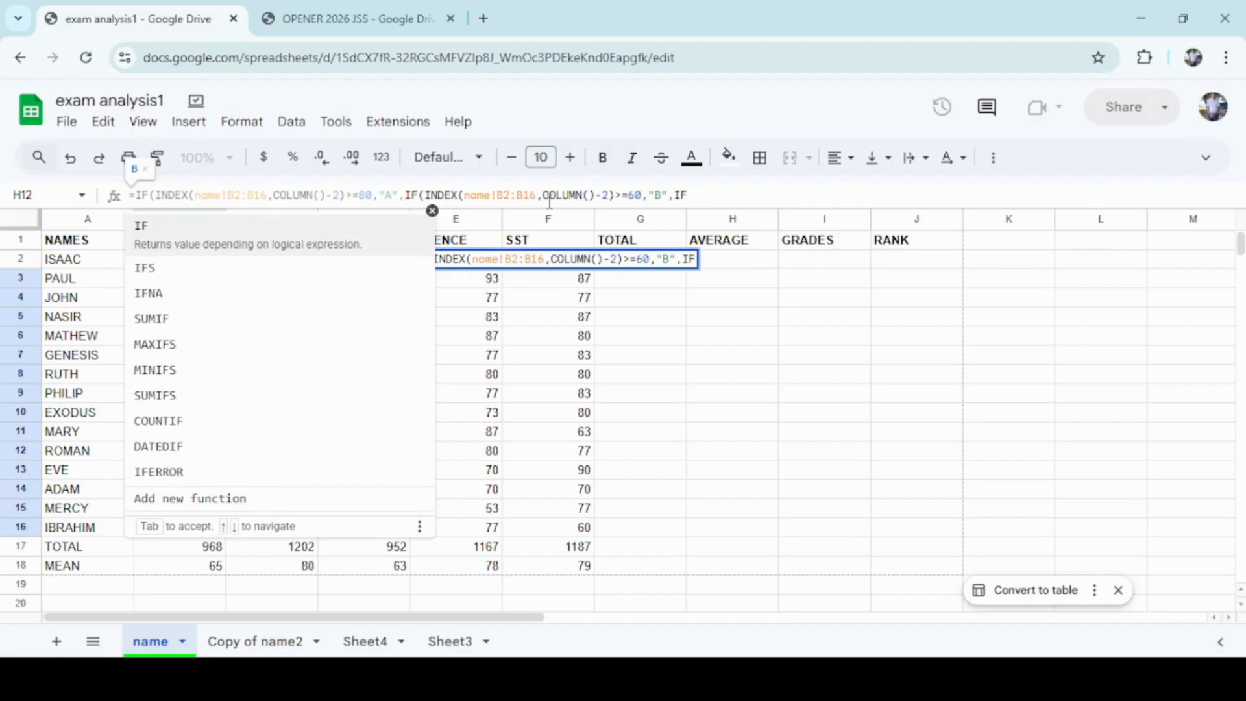
type("(")
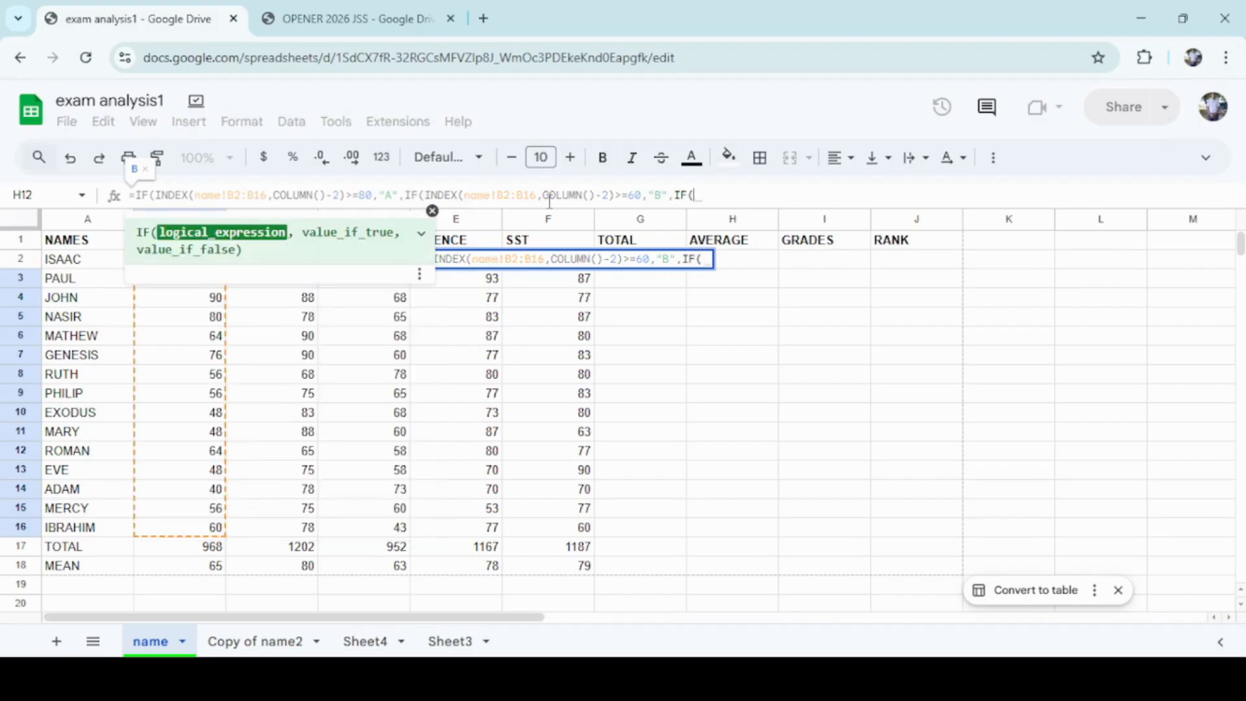
type("INDEX")
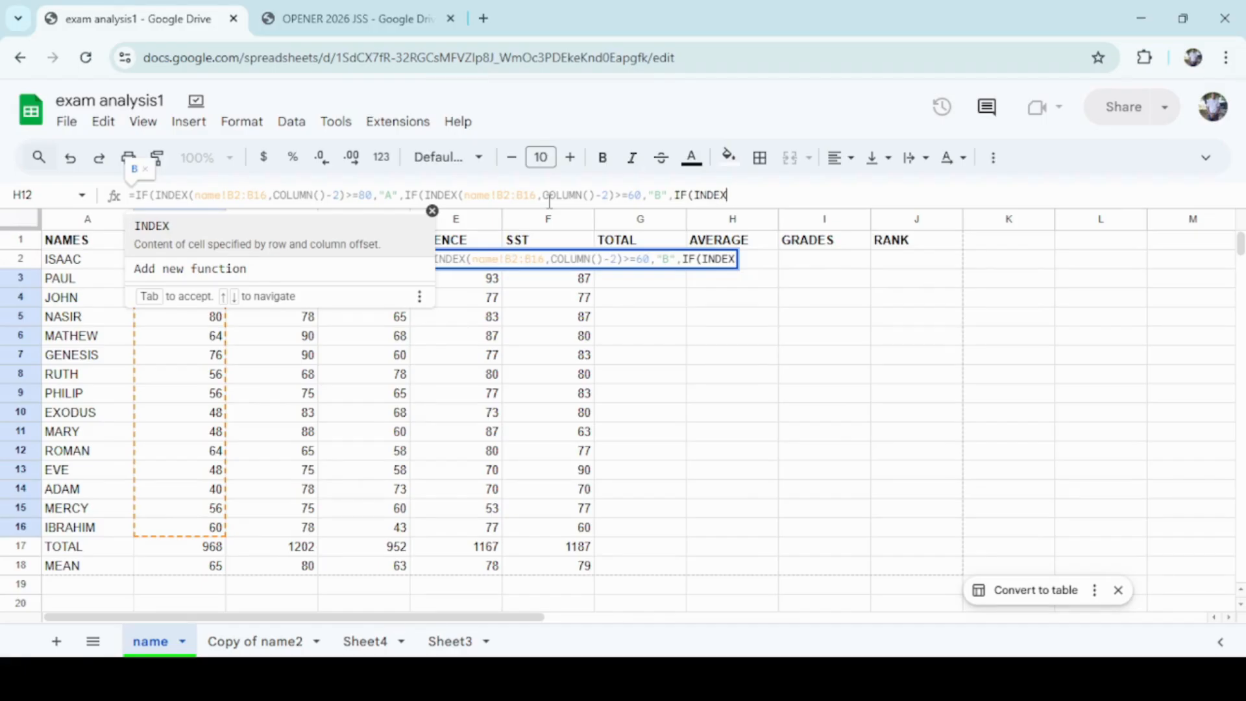
Nest a third IF with an INDEX function referencing name!B2:B16 as the value if false.
type("(")
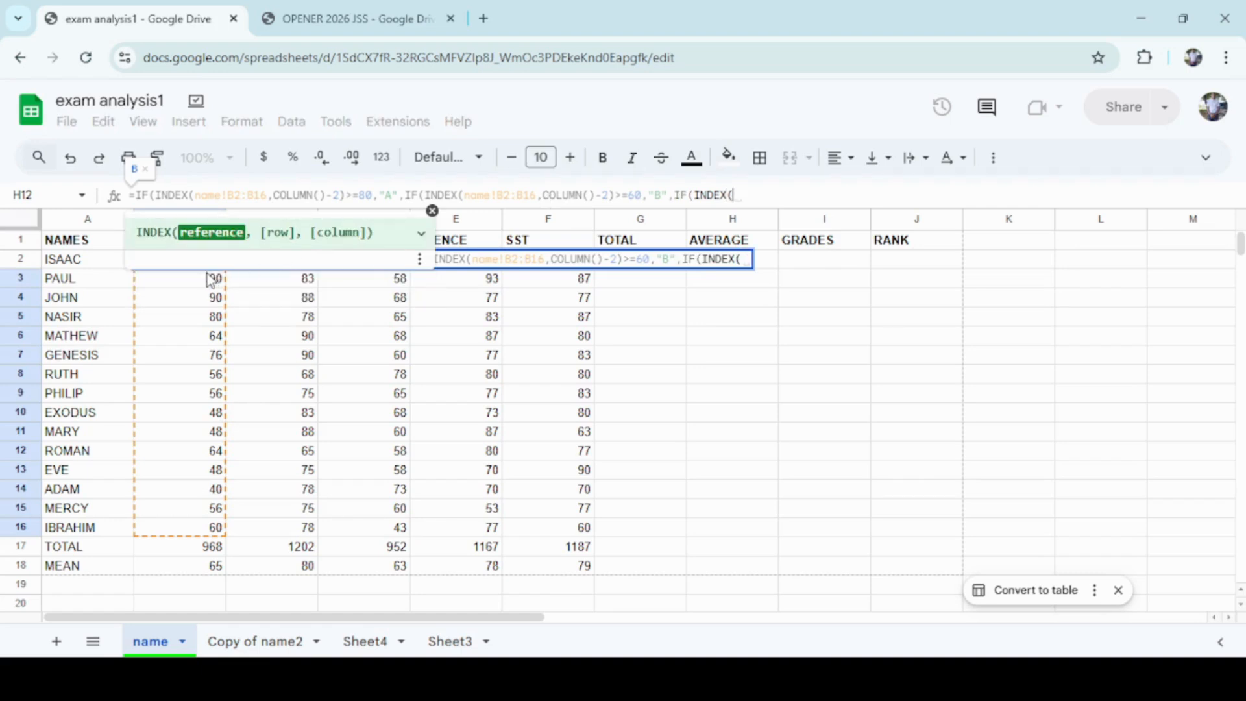
left_click_drag(209, 282, 177, 531)
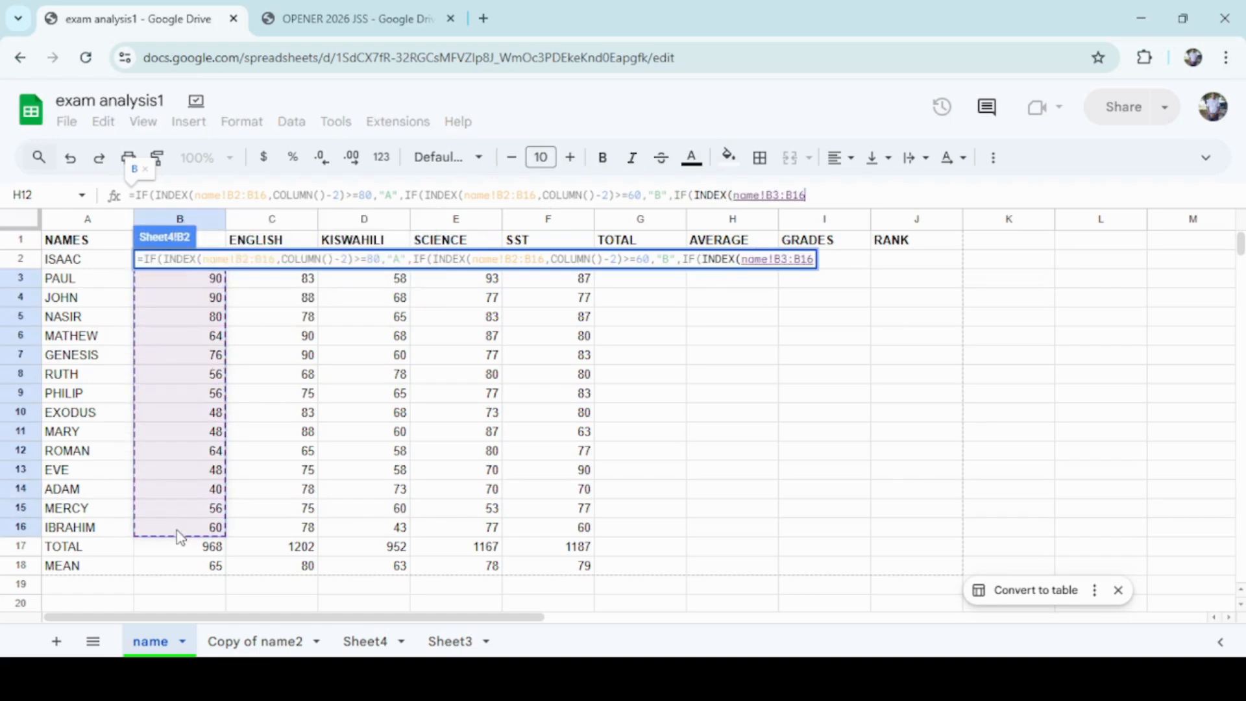
left_click(780, 194)
key("BackSpace")
type("2")
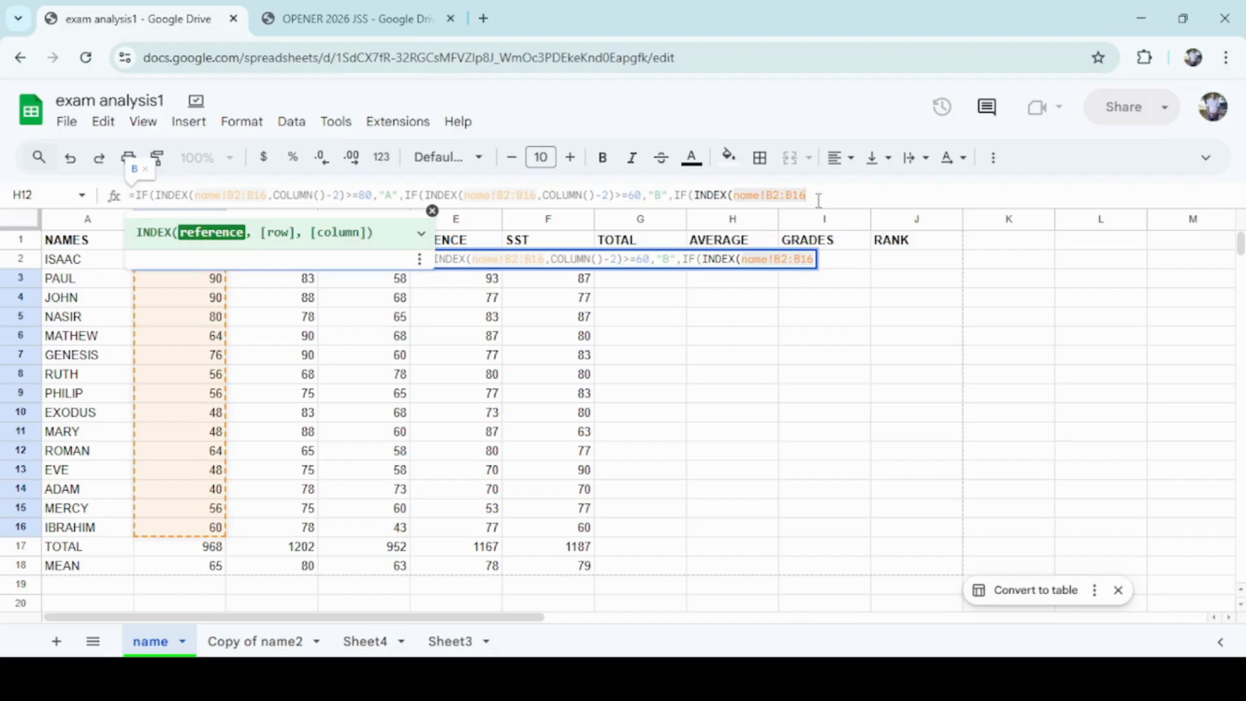
type(",")
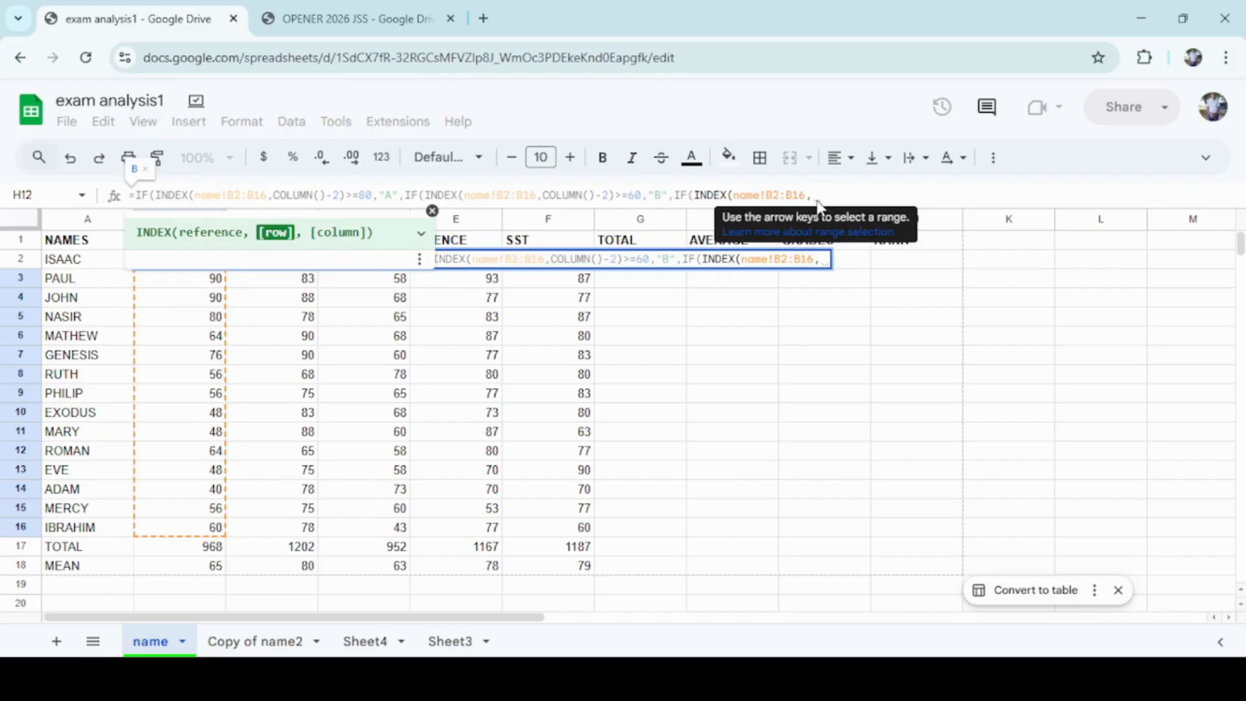
type("COLUMN")
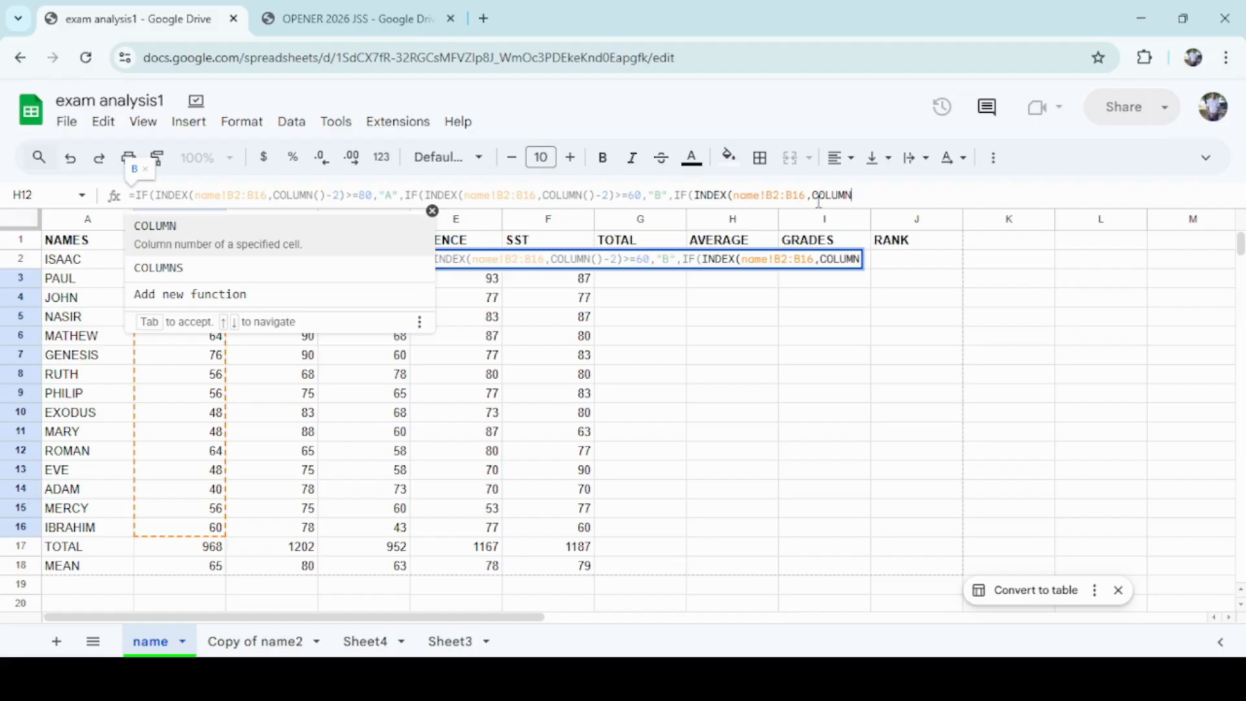
Give the third INDEX the row argument COLUMN()-2 and add "C" as the following argument.
type("()")
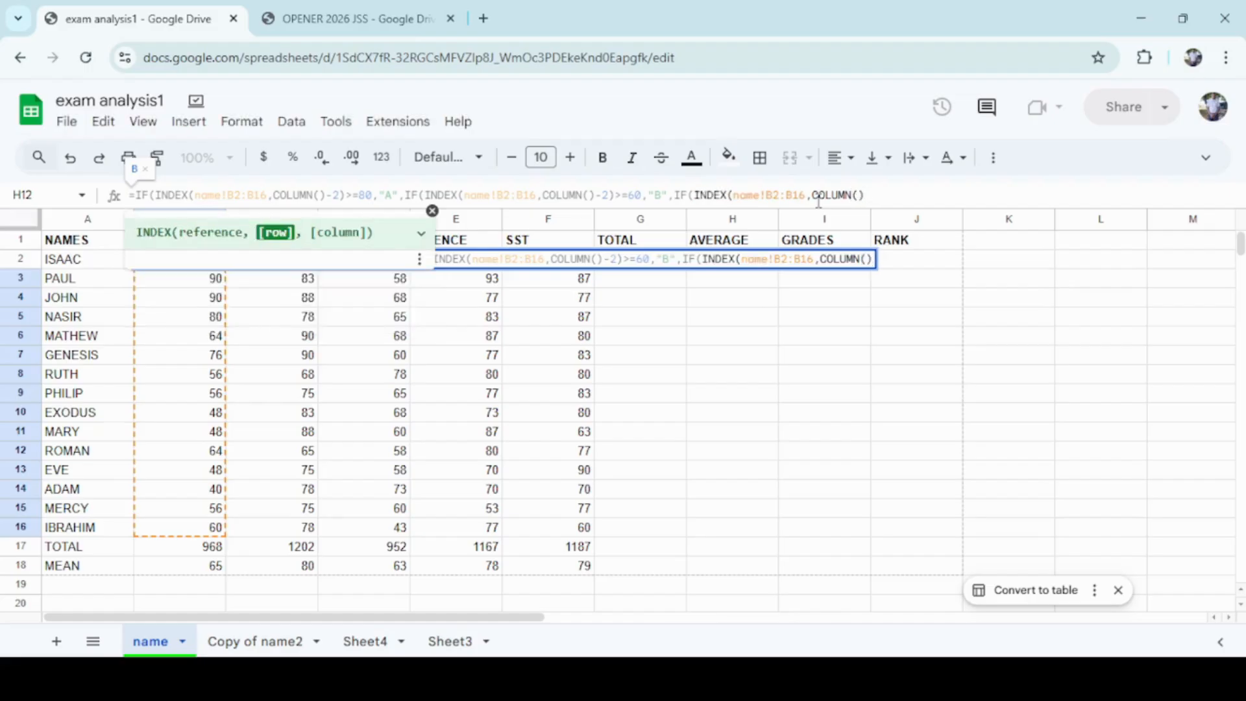
type("-2,")
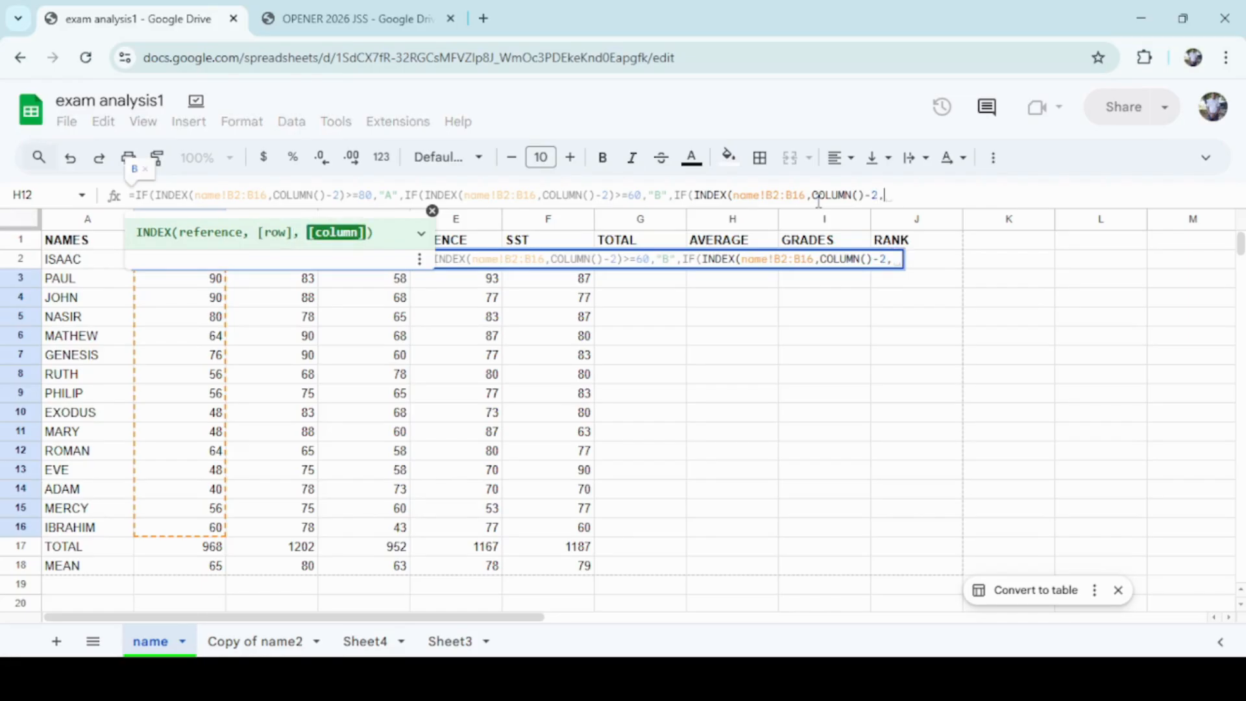
type("\"")
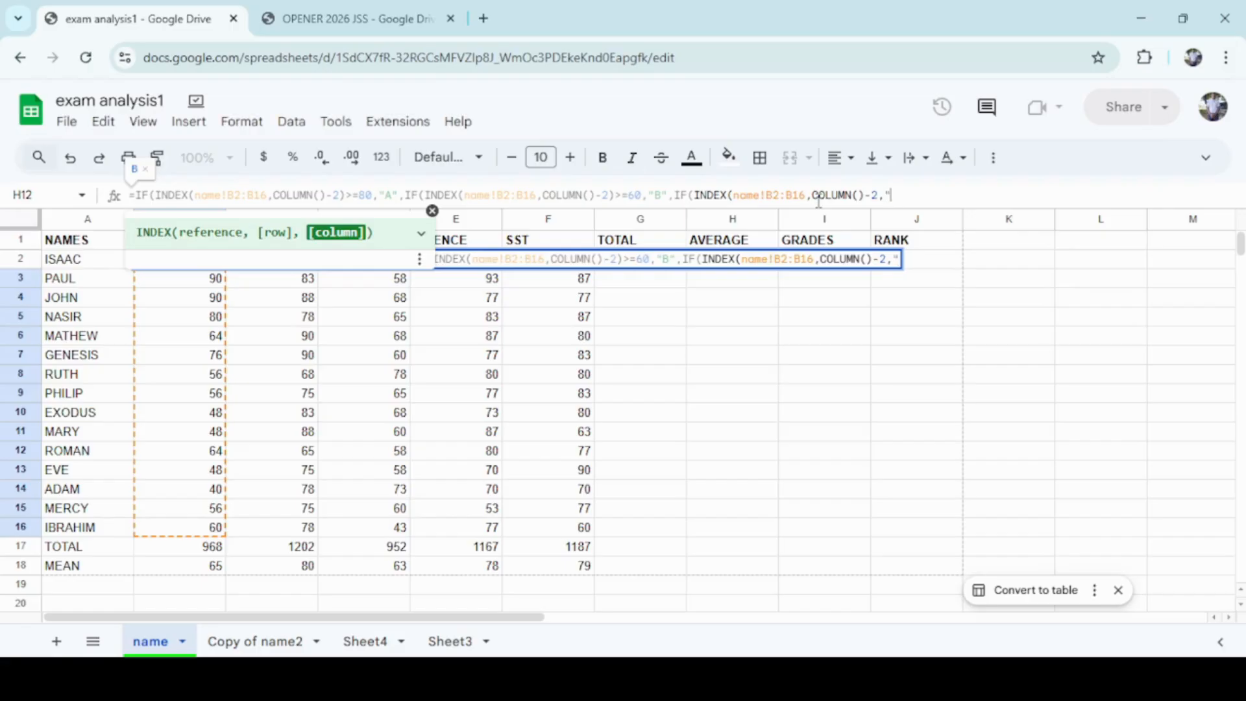
type("C\",IF")
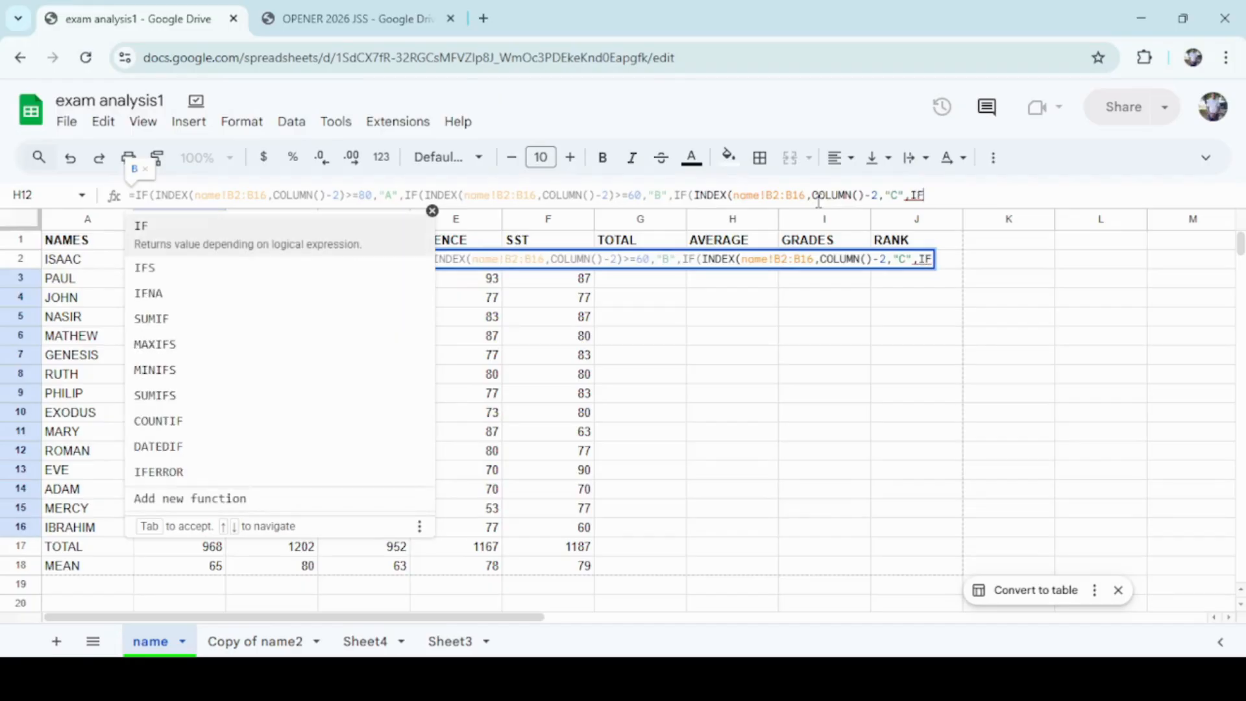
type("(")
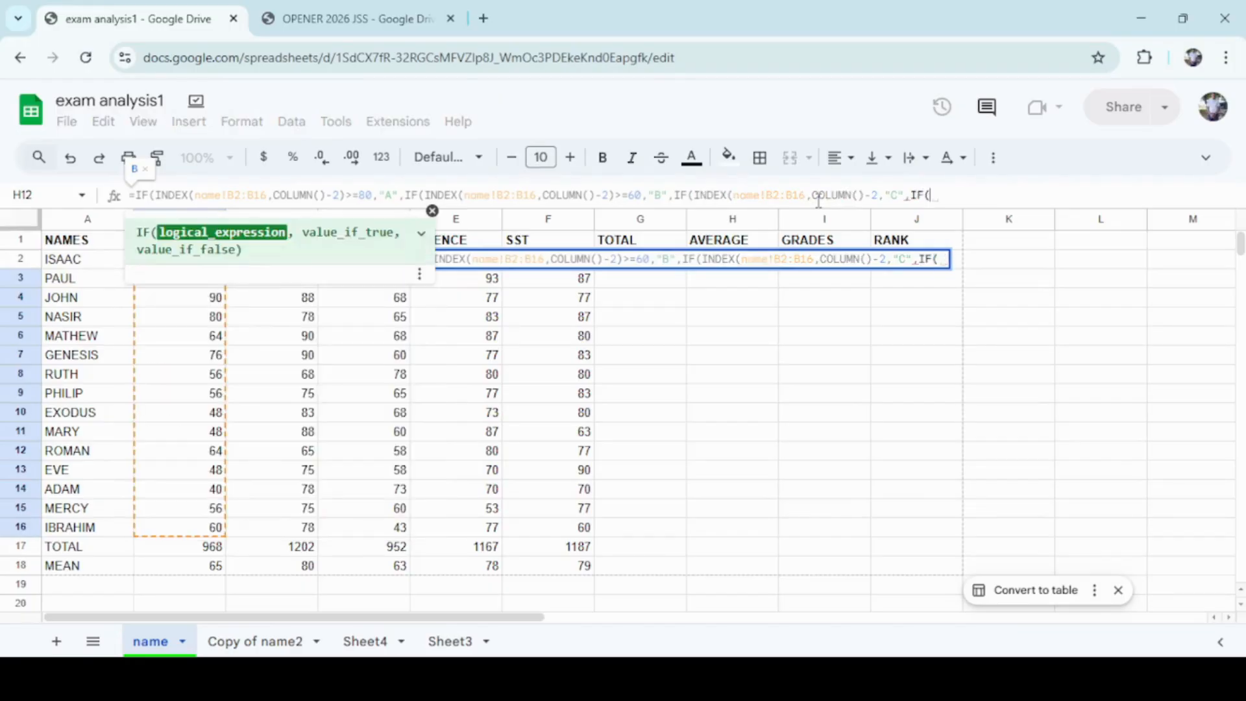
type("INDE")
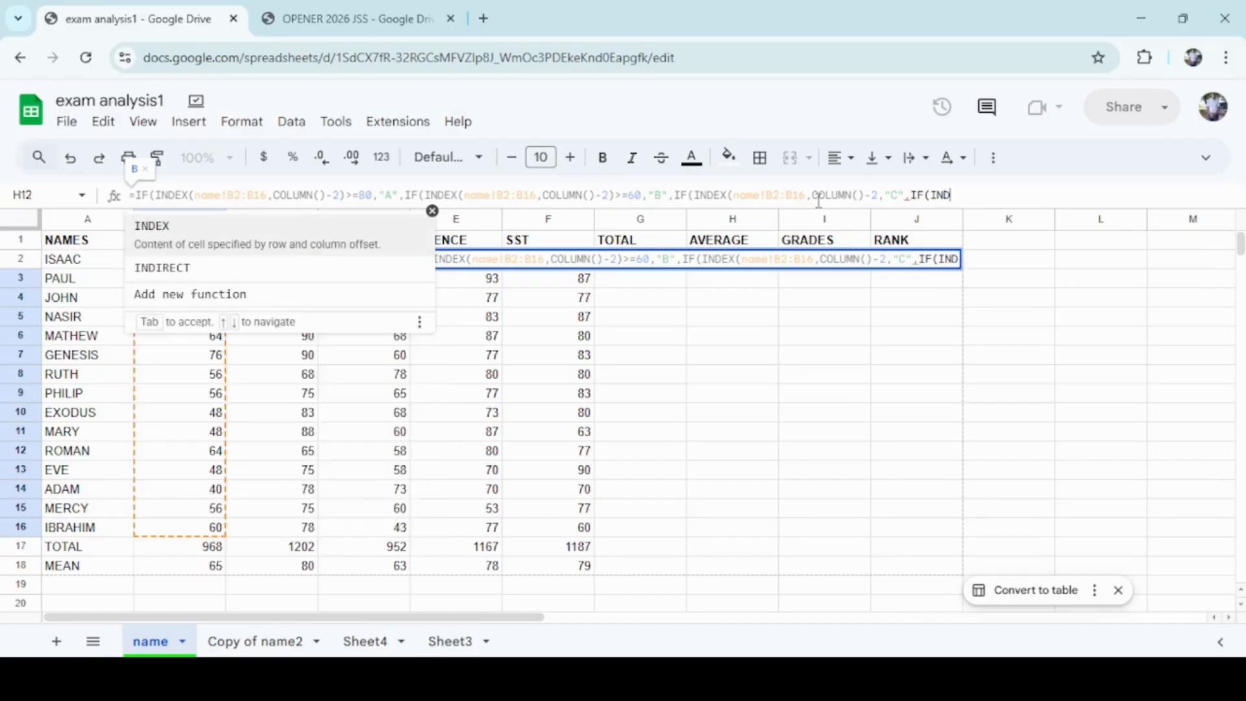
type("X(")
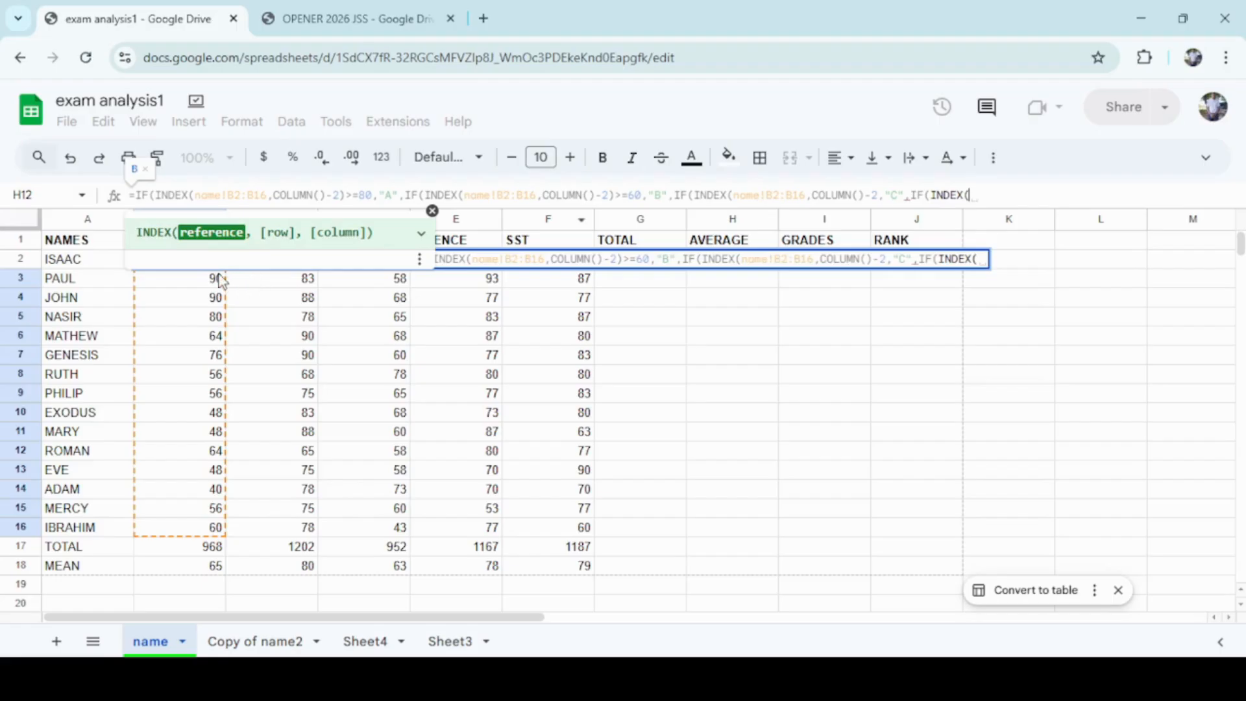
Nest a fourth IF with an INDEX function referencing name!B2:B16.
left_click_drag(217, 279, 208, 318)
left_click_drag(188, 362, 174, 529)
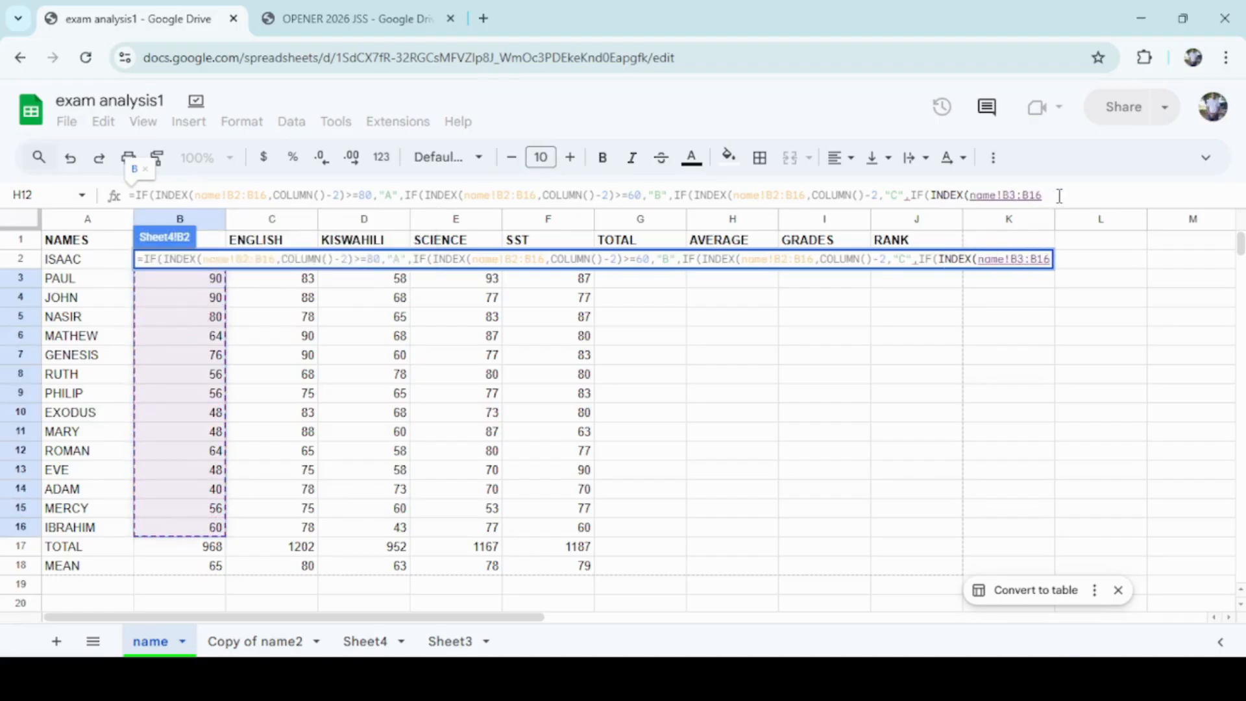
left_click(1016, 192)
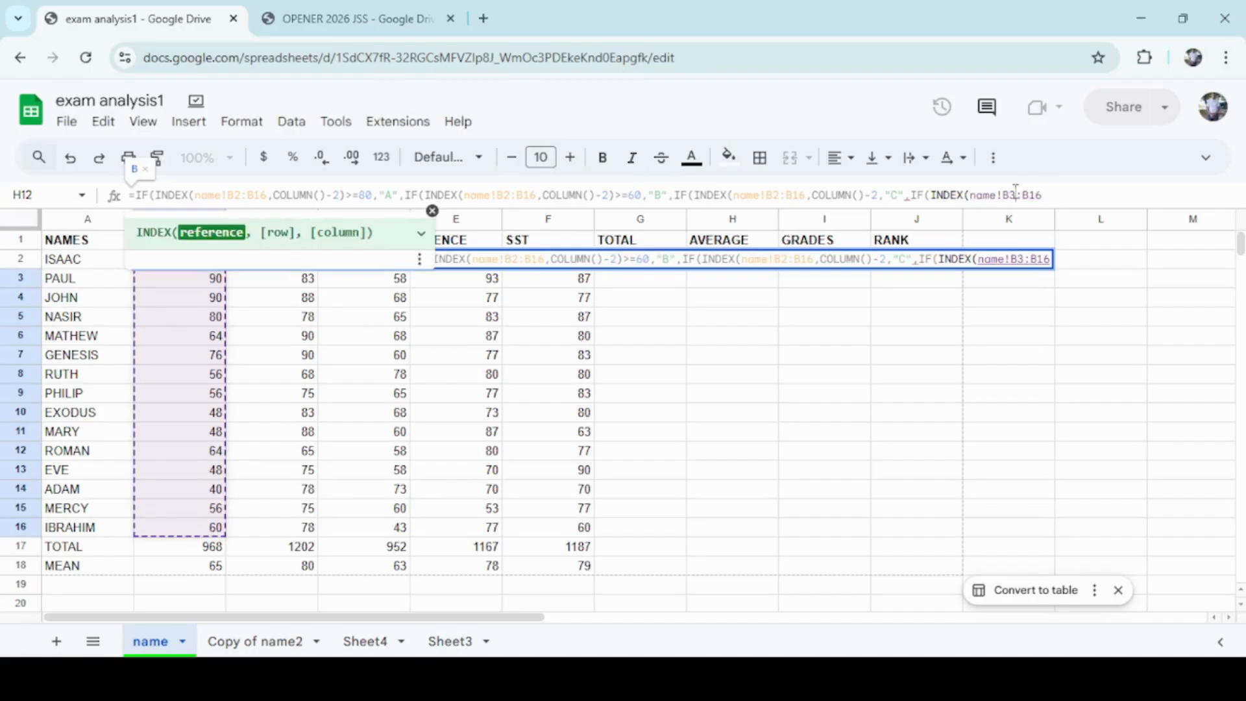
key("BackSpace")
type("2")
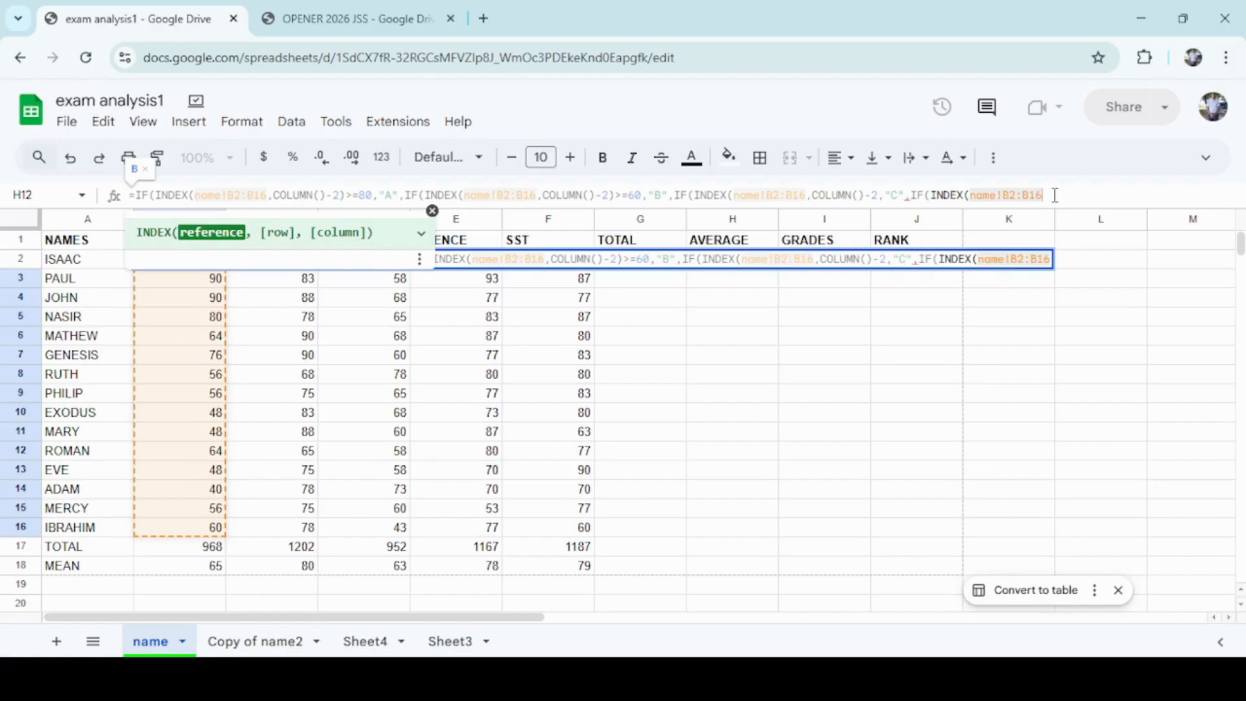
Give the fourth INDEX the row argument COLUMN()-2 and close it, then close the third INDEX before "C".
type(",CO")
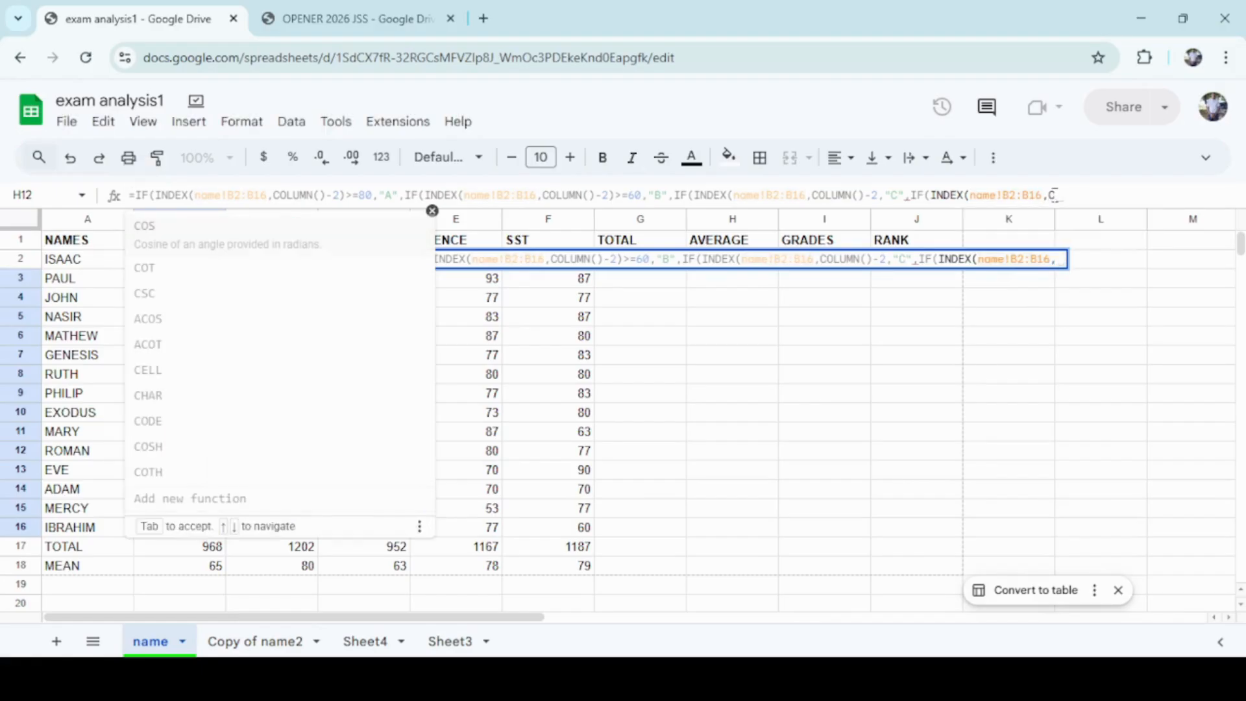
type("LUMN")
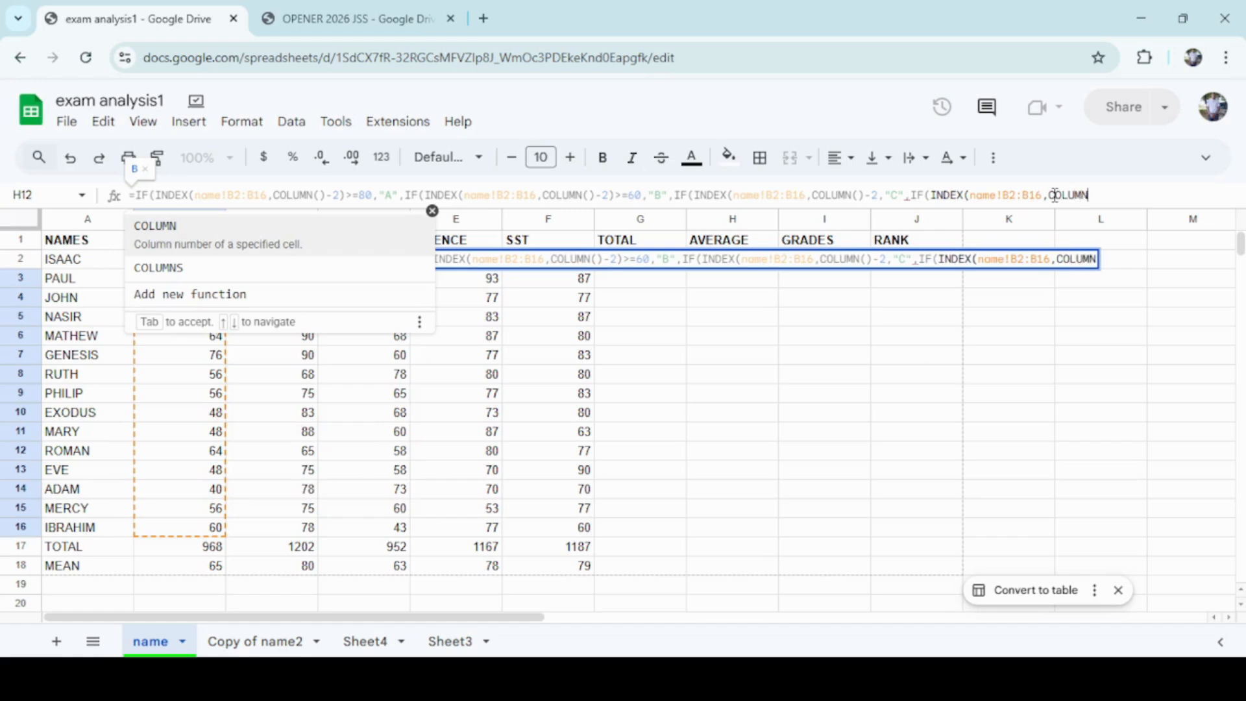
type("_2")
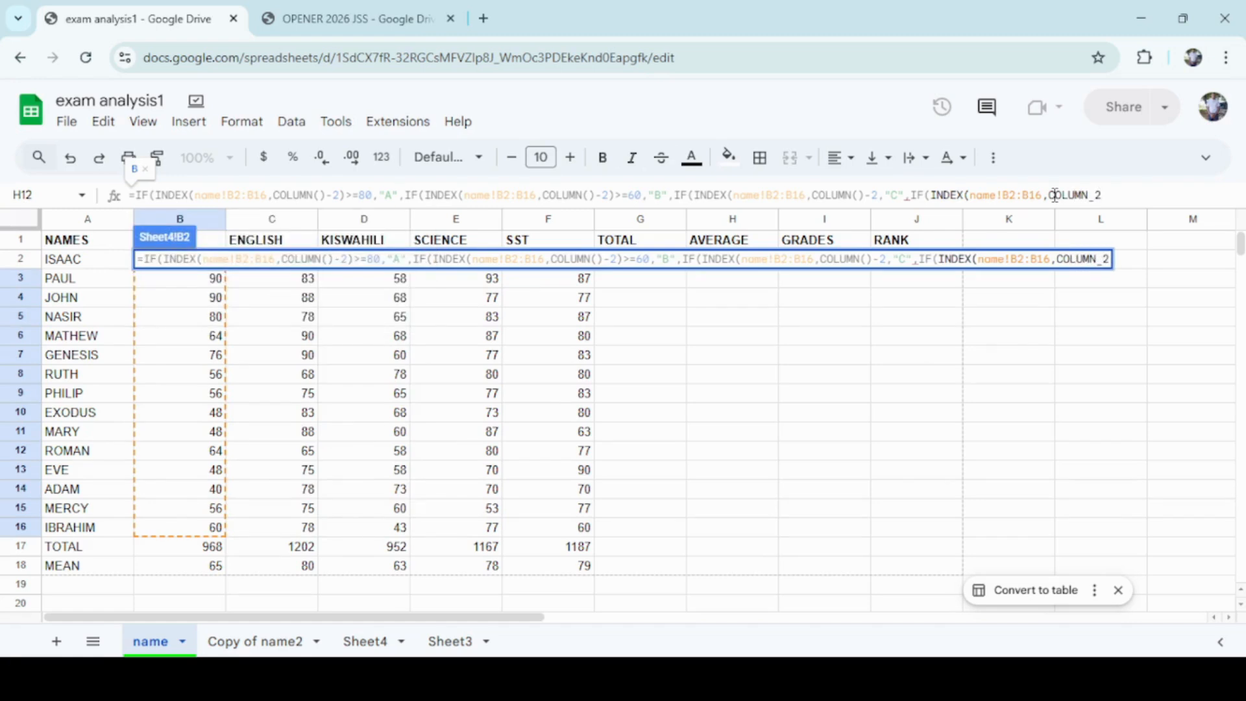
key("BackSpace")
key("BackSpace")
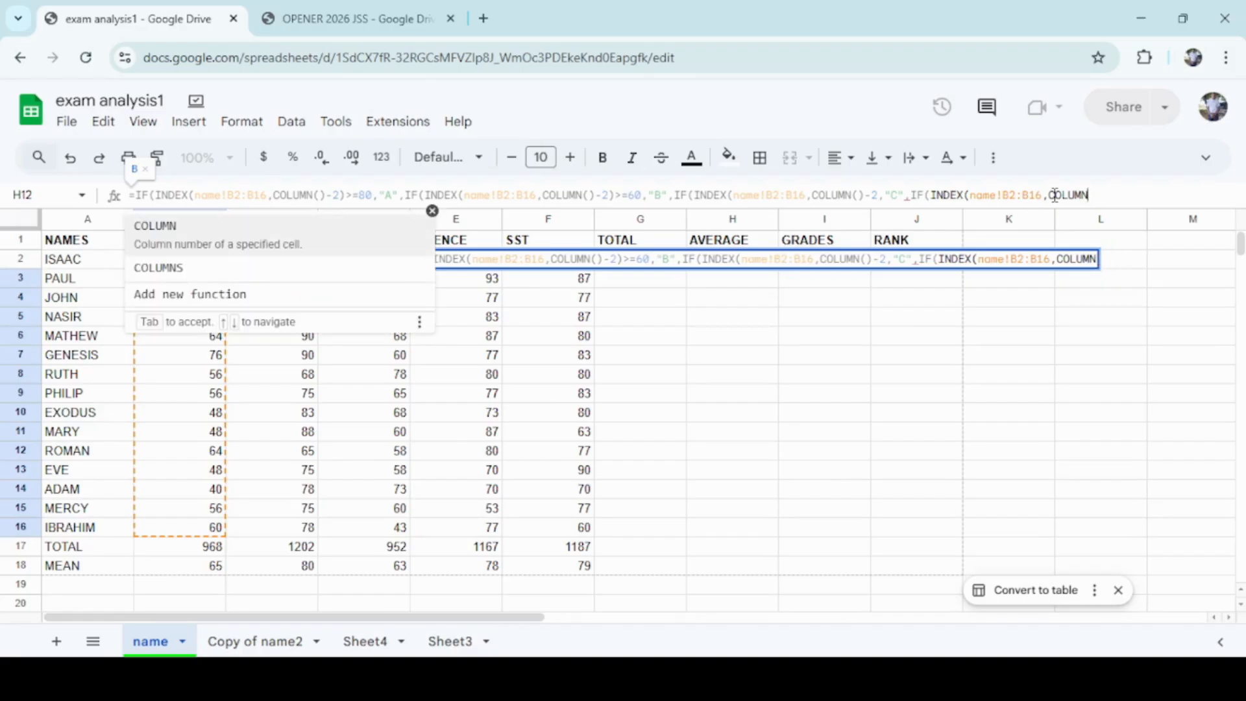
type("()-")
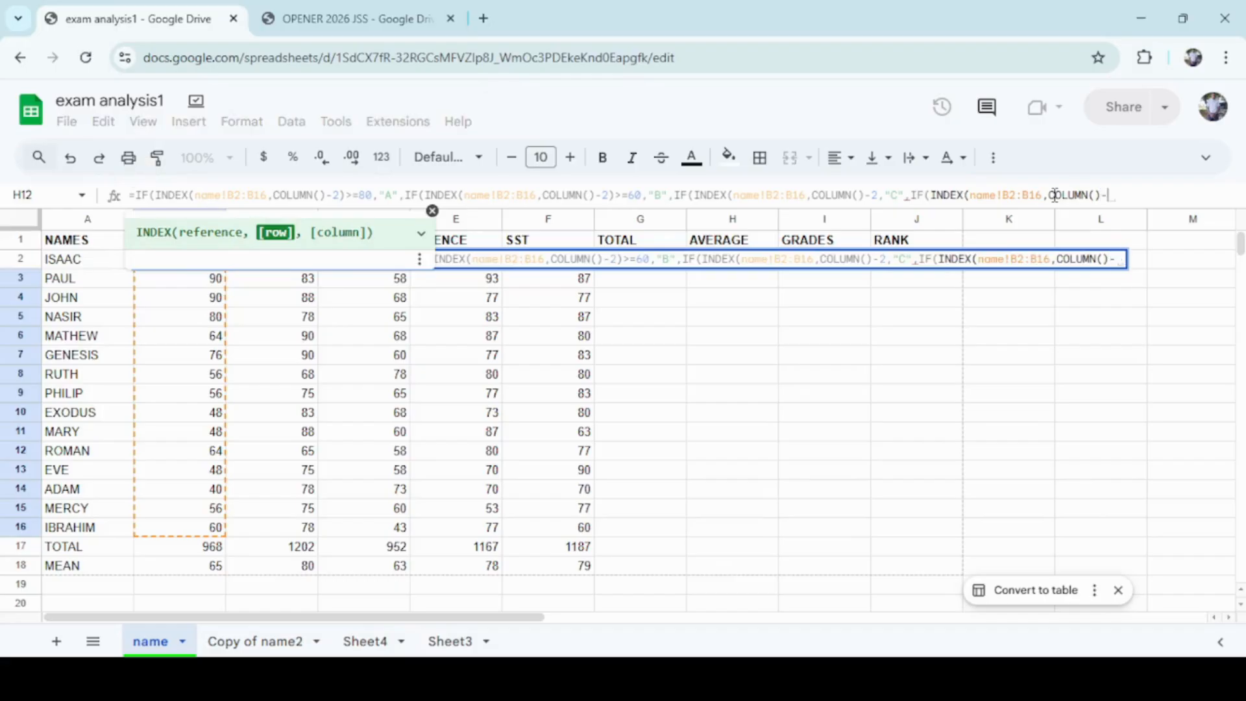
type("2")
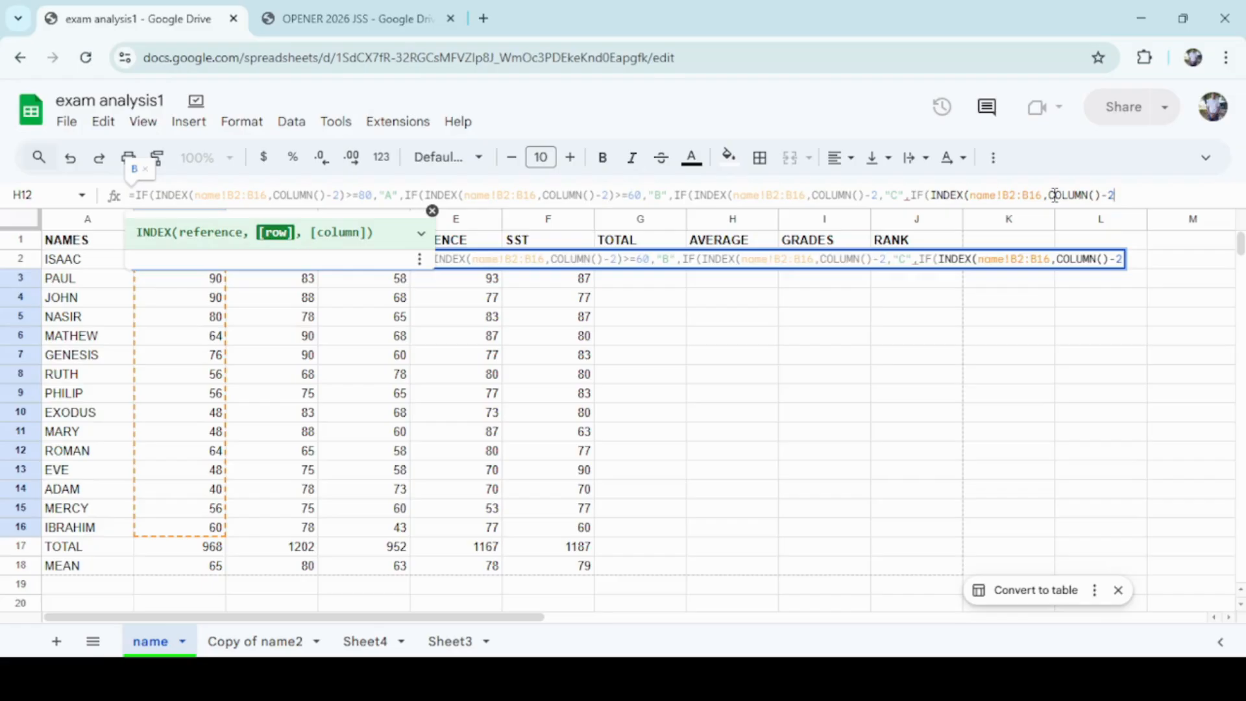
type(")")
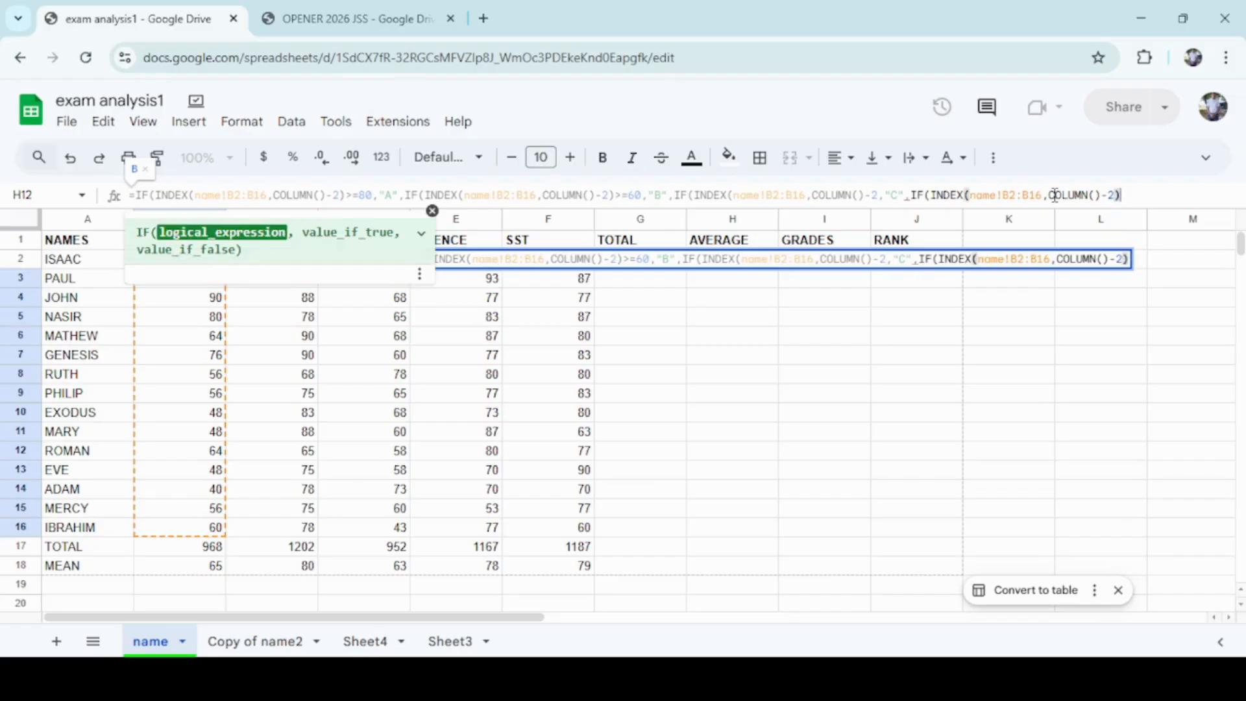
left_click(878, 195)
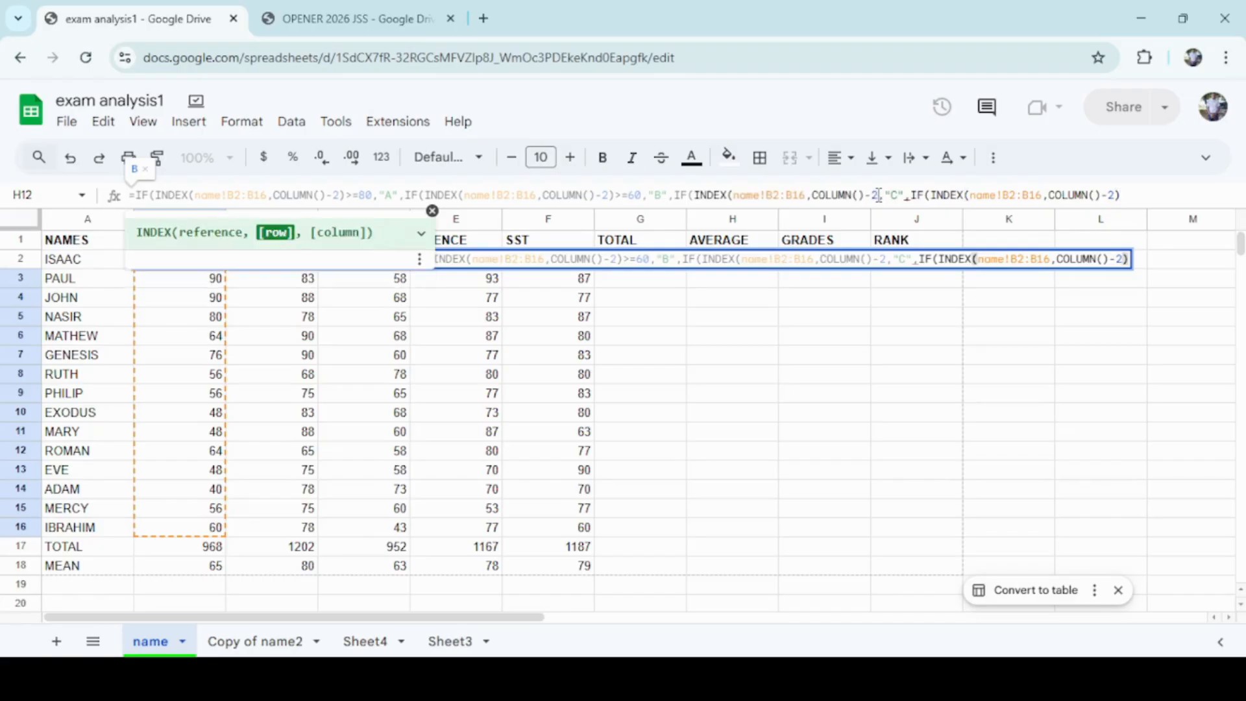
type(")")
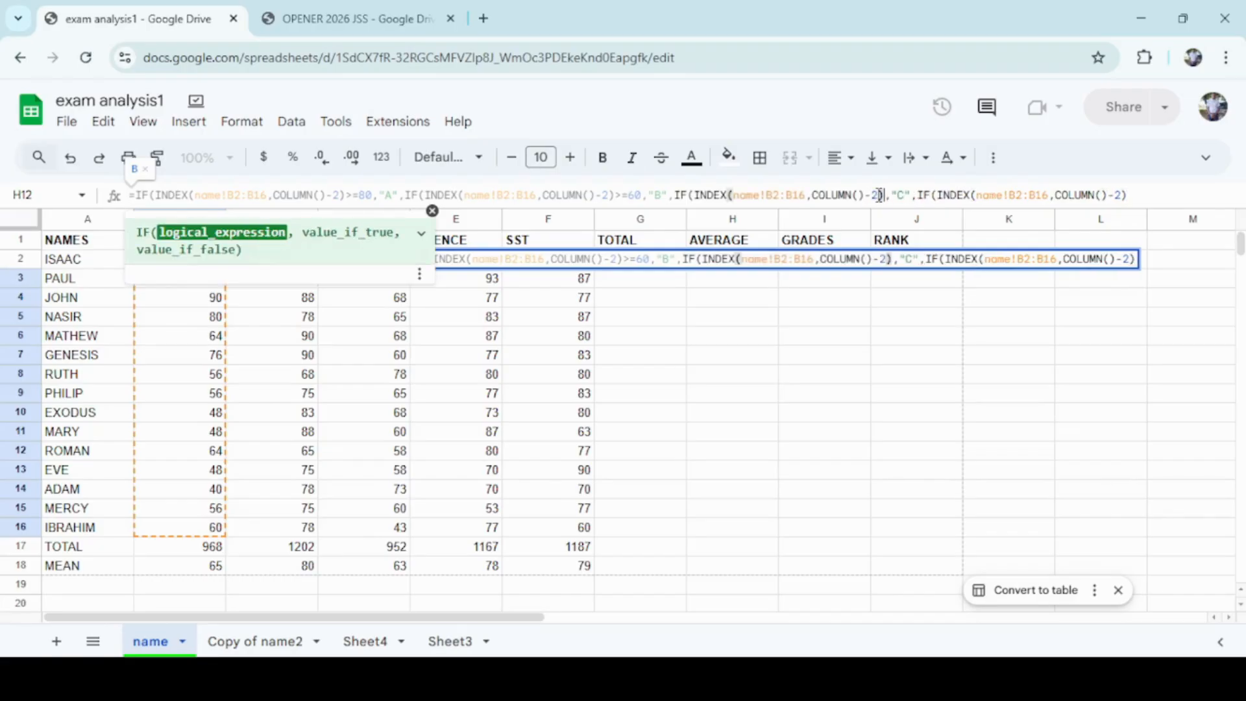
type(">")
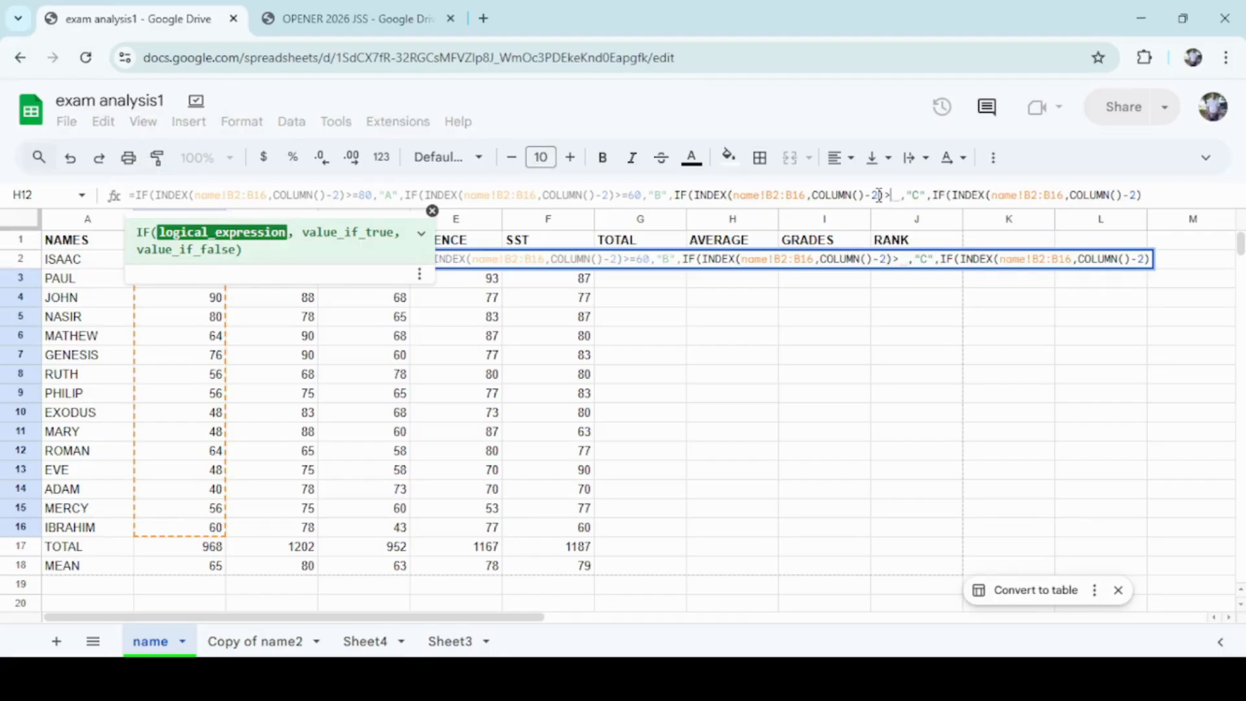
type("+")
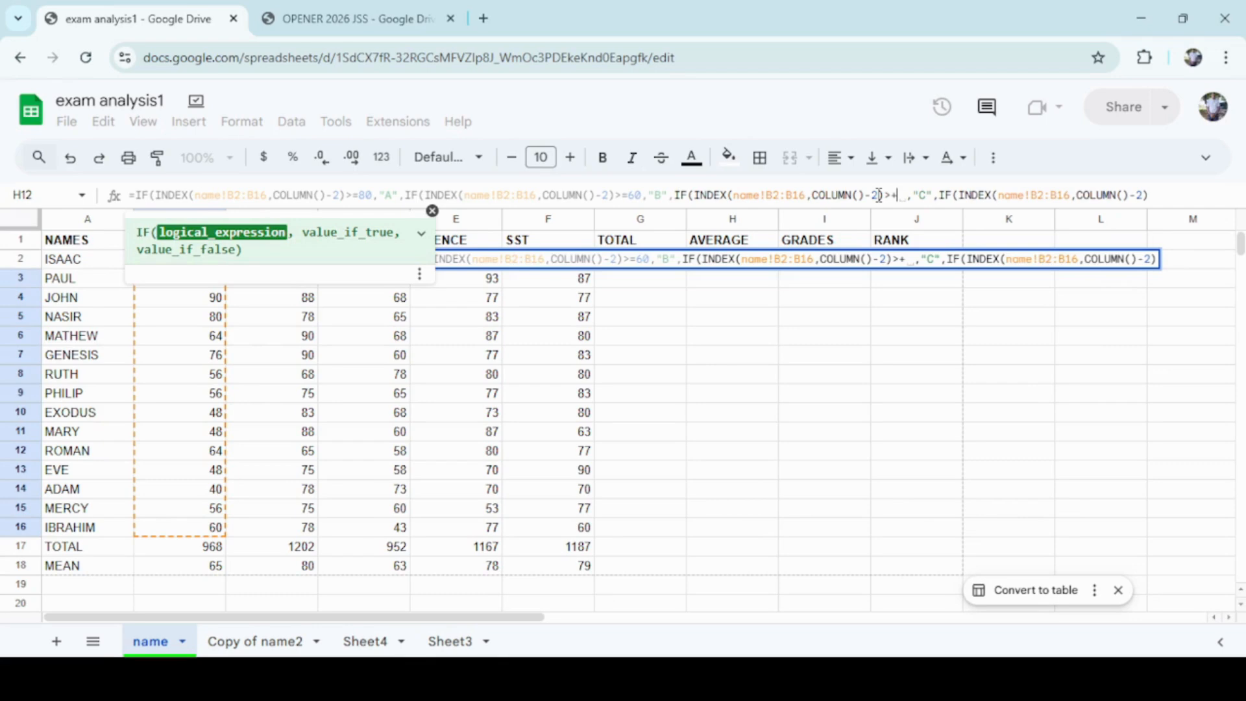
Complete the third IF's test as greater than or equal to 40 so it returns "C".
key("BackSpace")
type("=")
type("40")
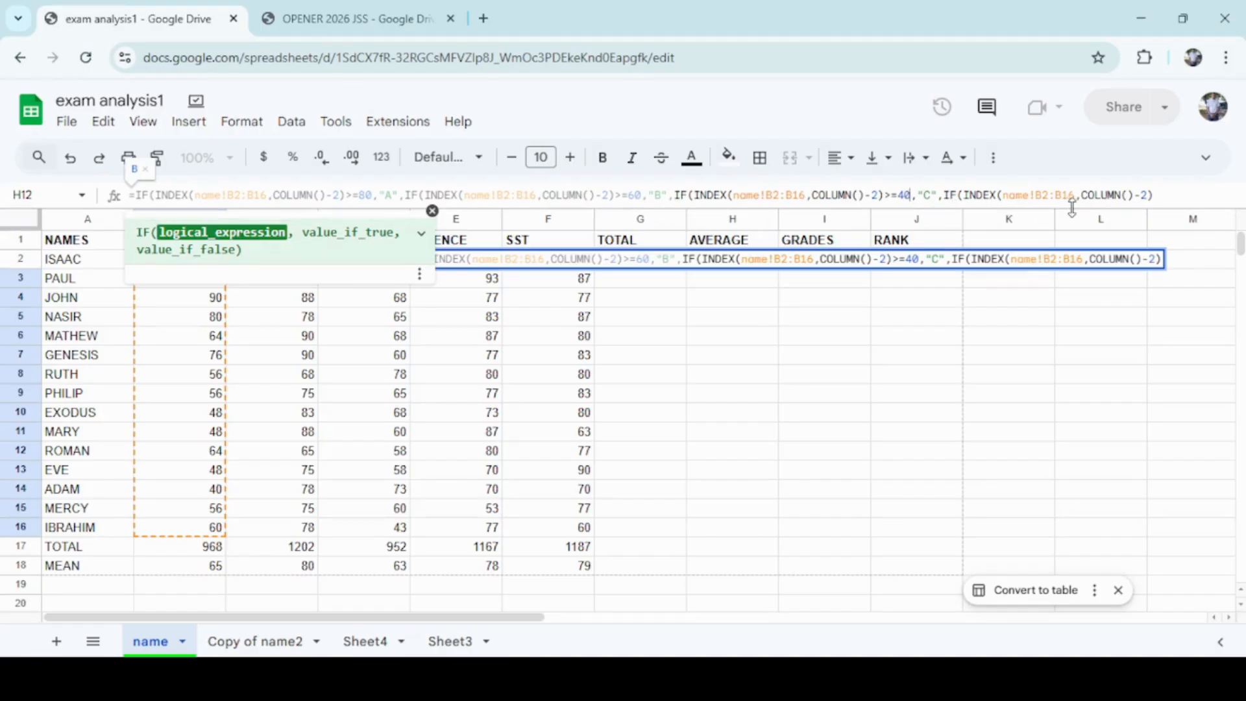
Give the fourth IF the test less than 40 with "D" as its value if true.
left_click(1161, 203)
type(">")
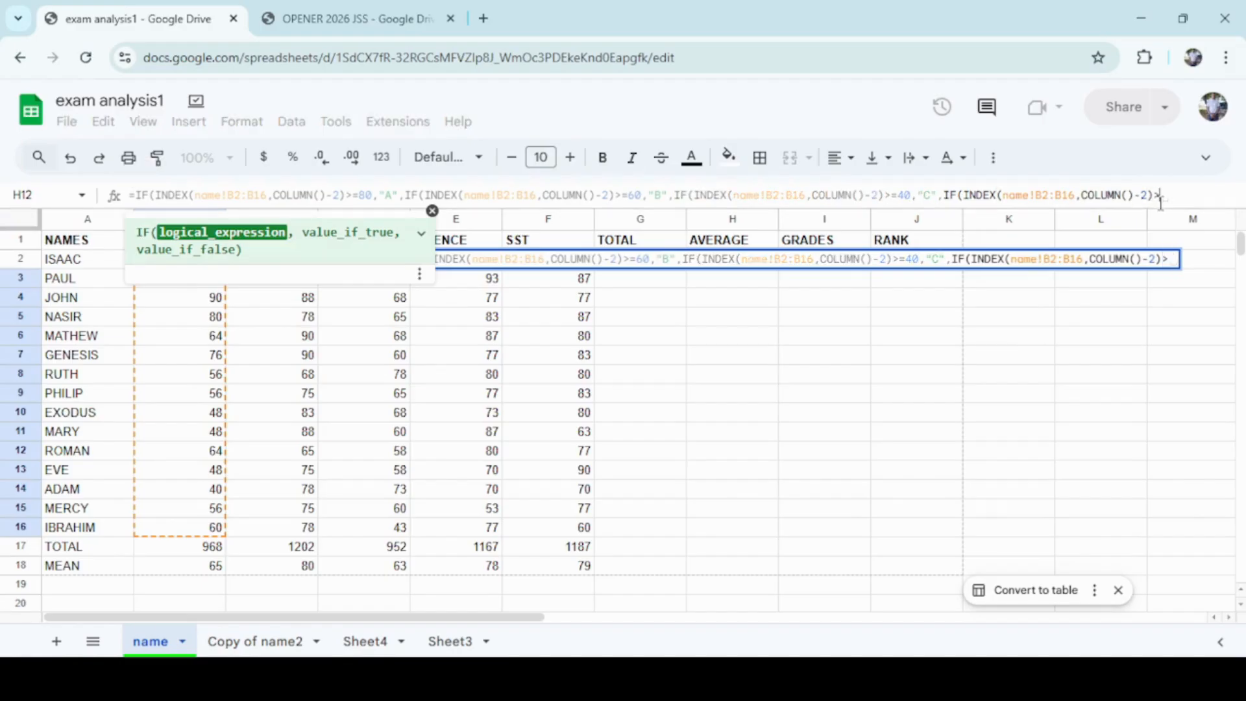
key("BackSpace")
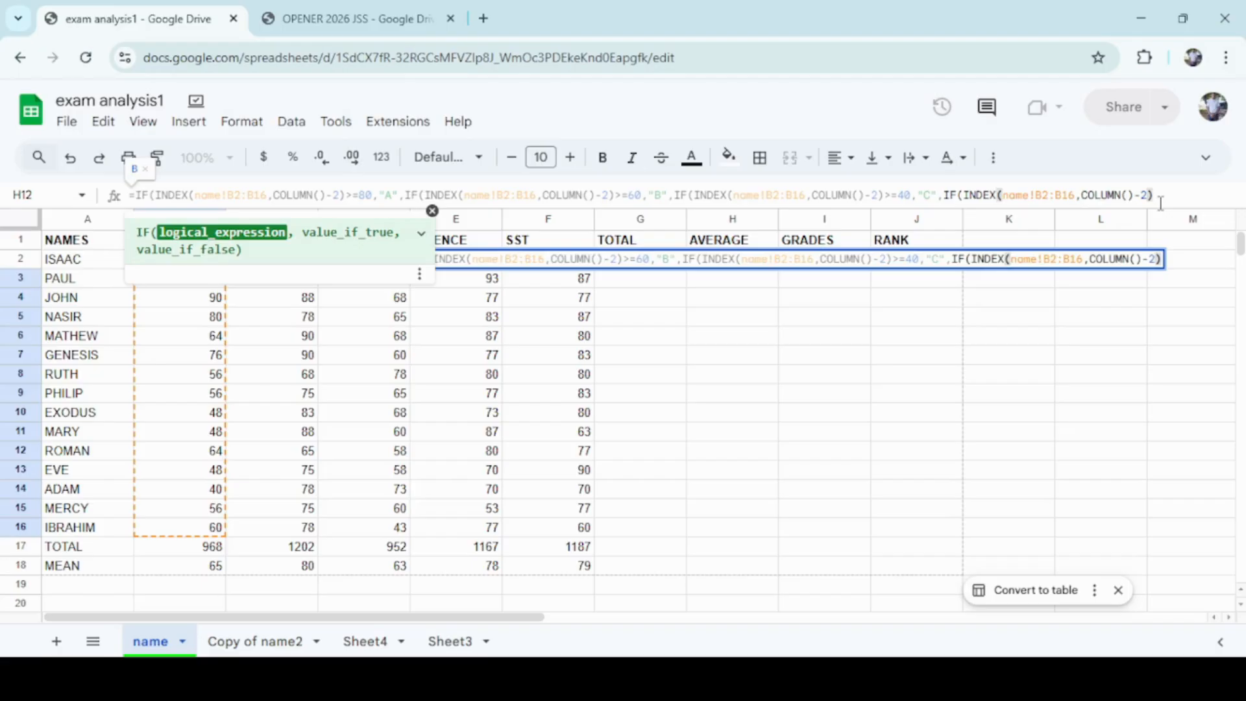
type("<")
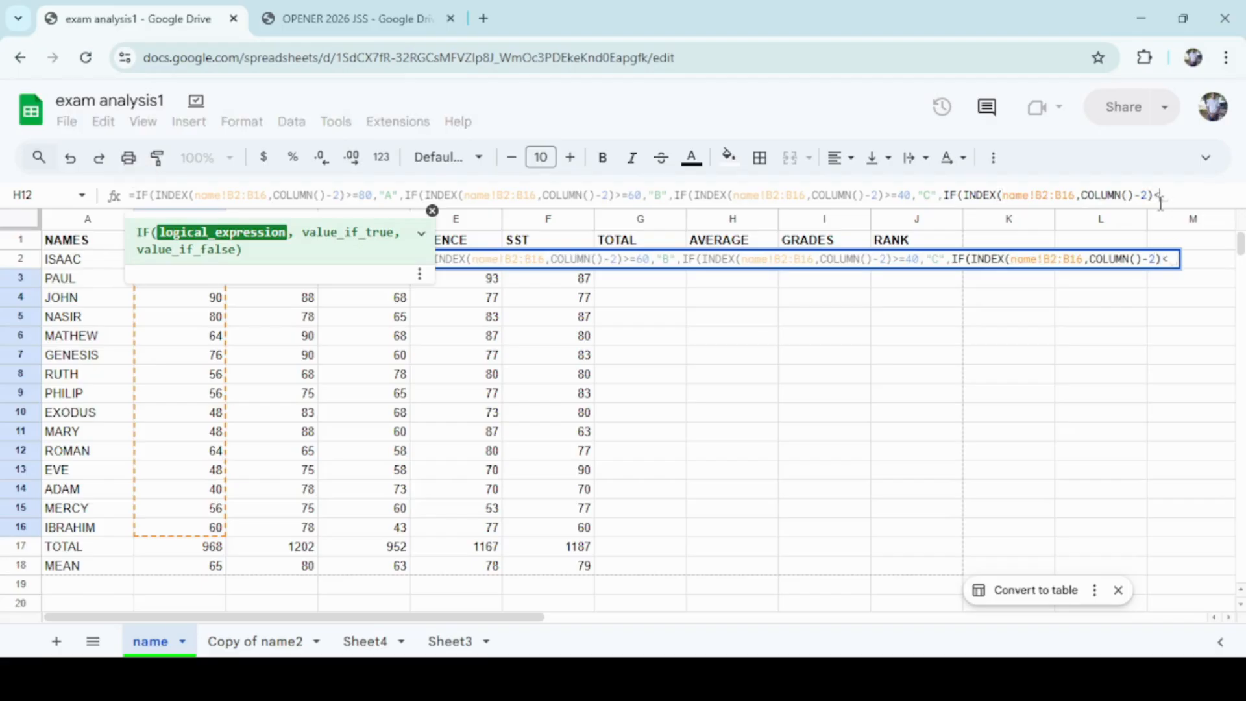
type("40")
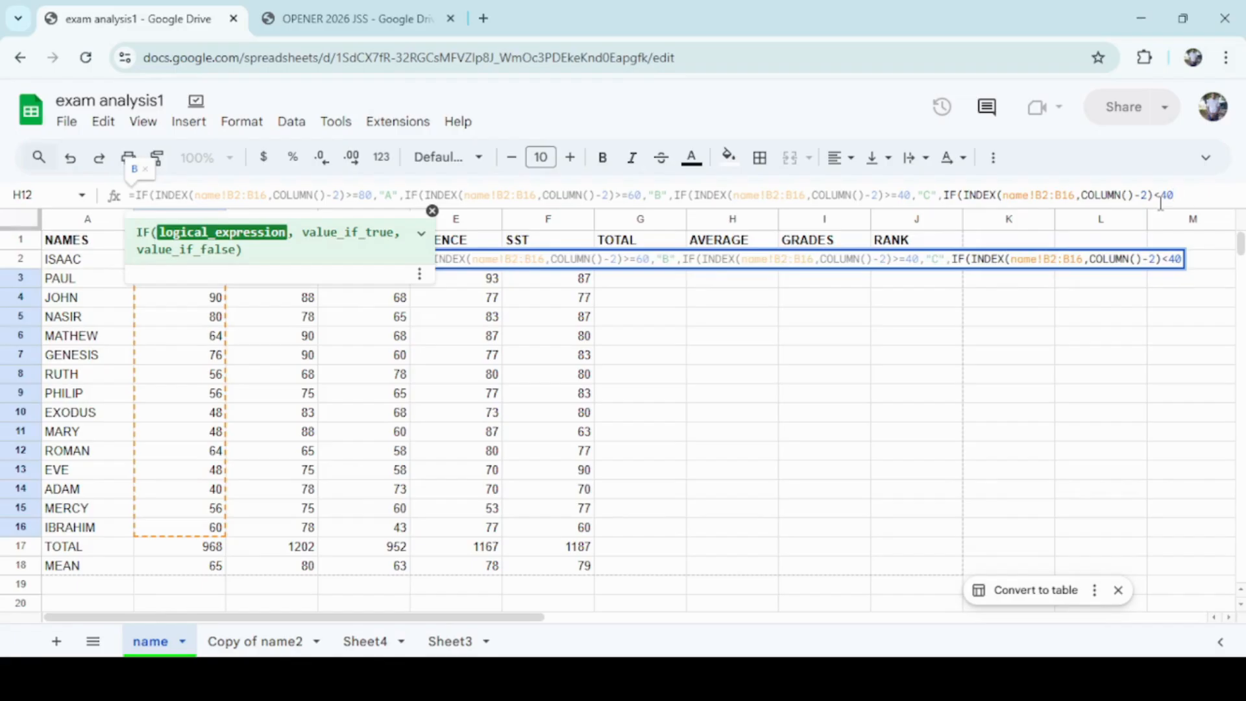
type(",\"")
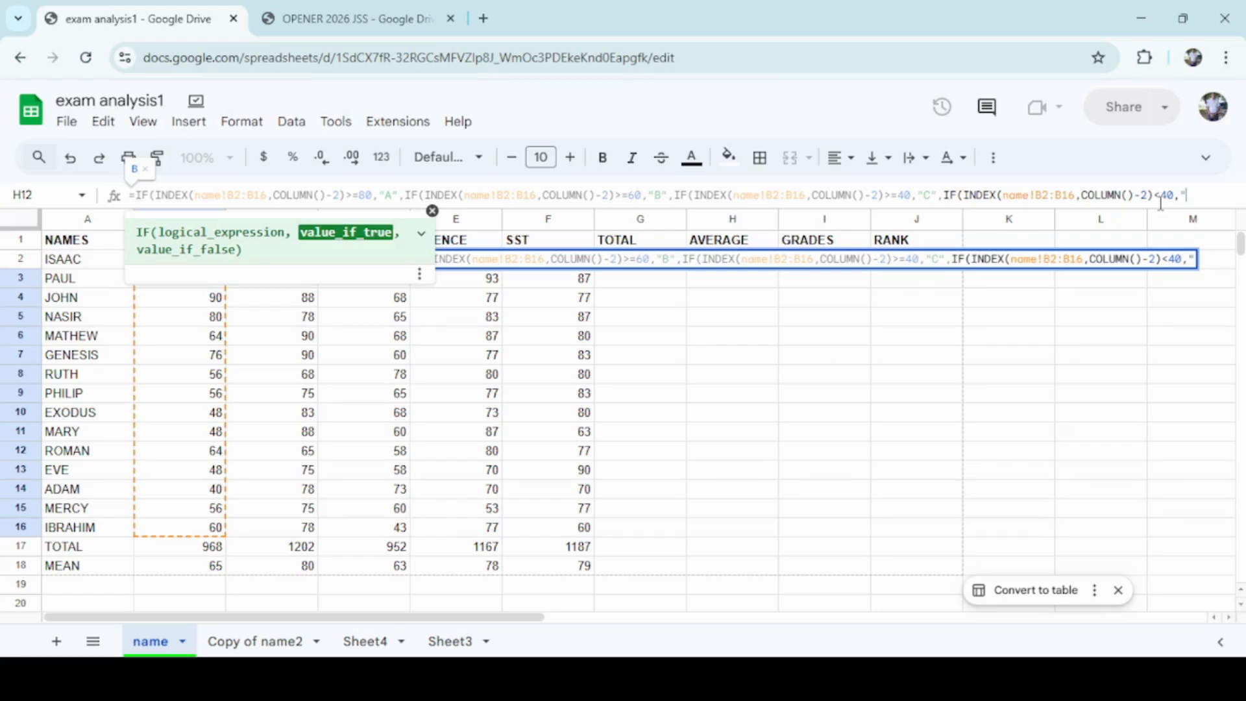
type("D\"")
Close all the nested IF functions and enter the grade formula.
type(")")
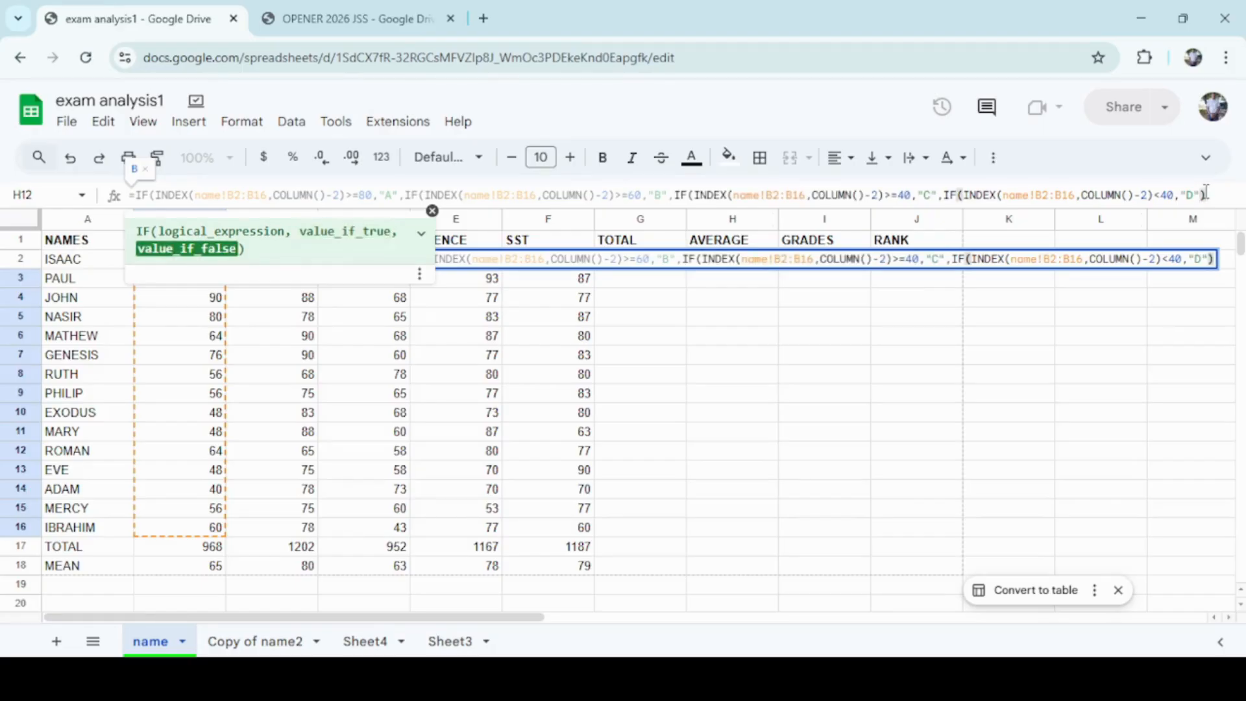
type("))")
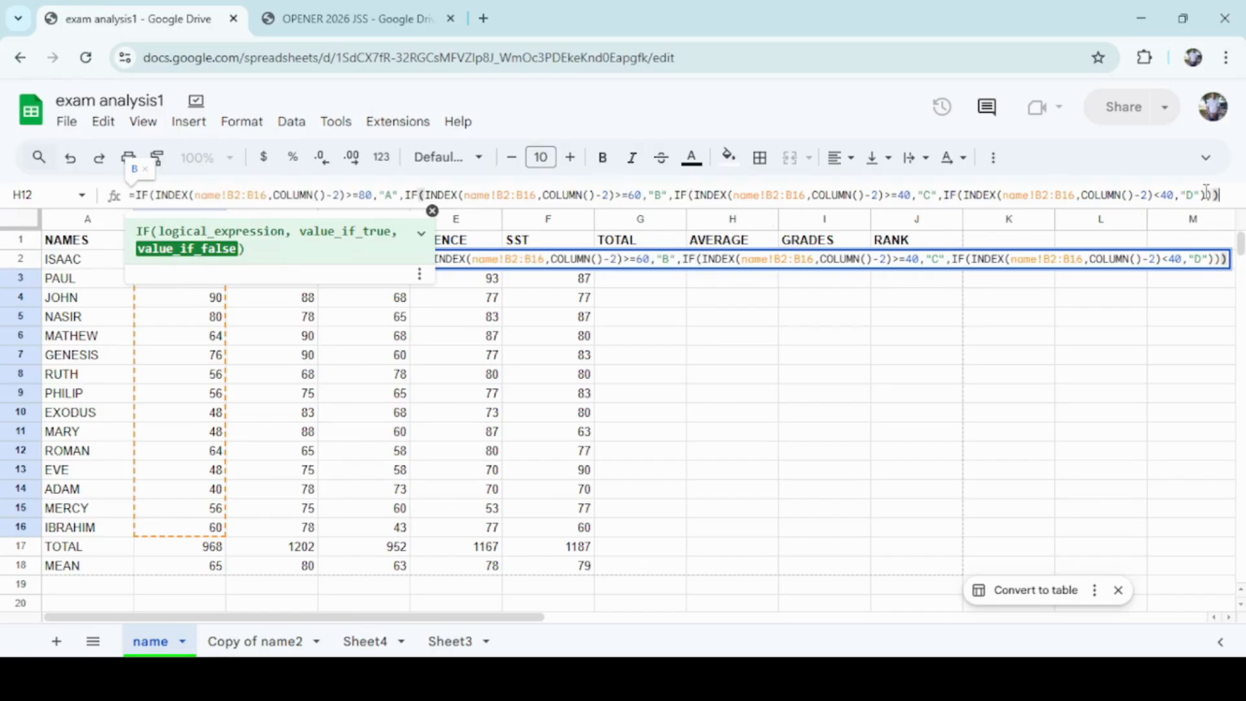
type(")")
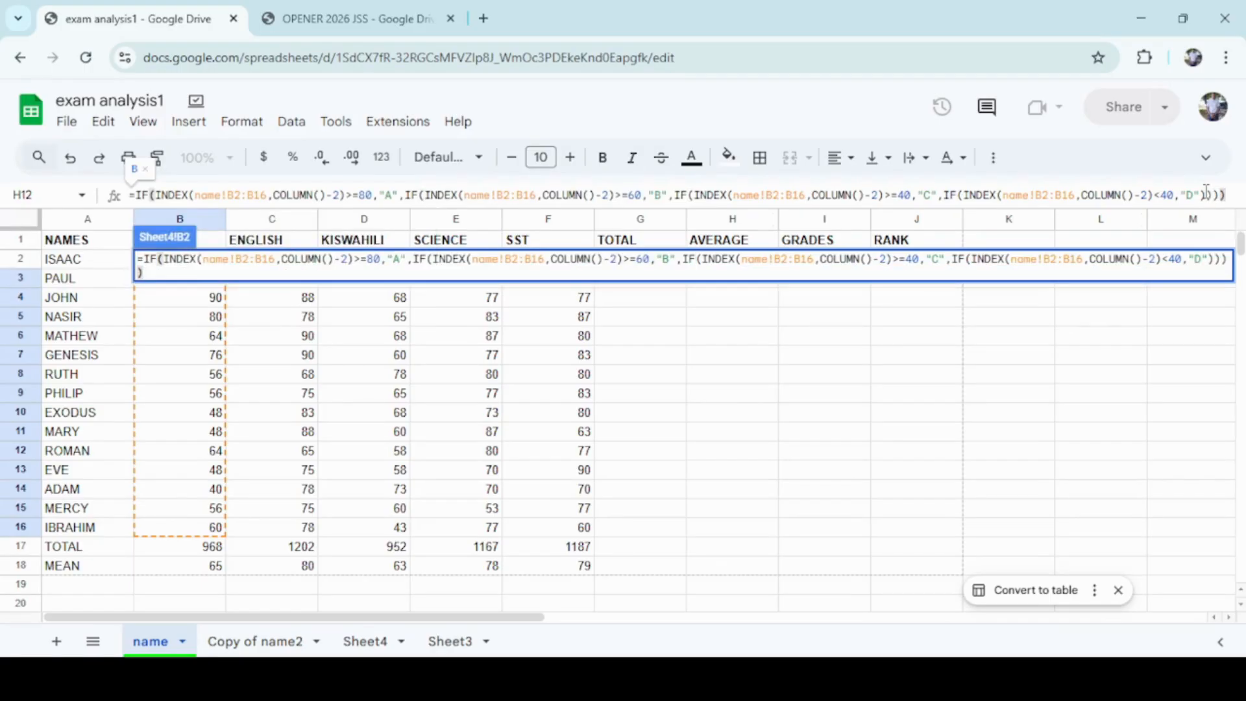
key("Return")
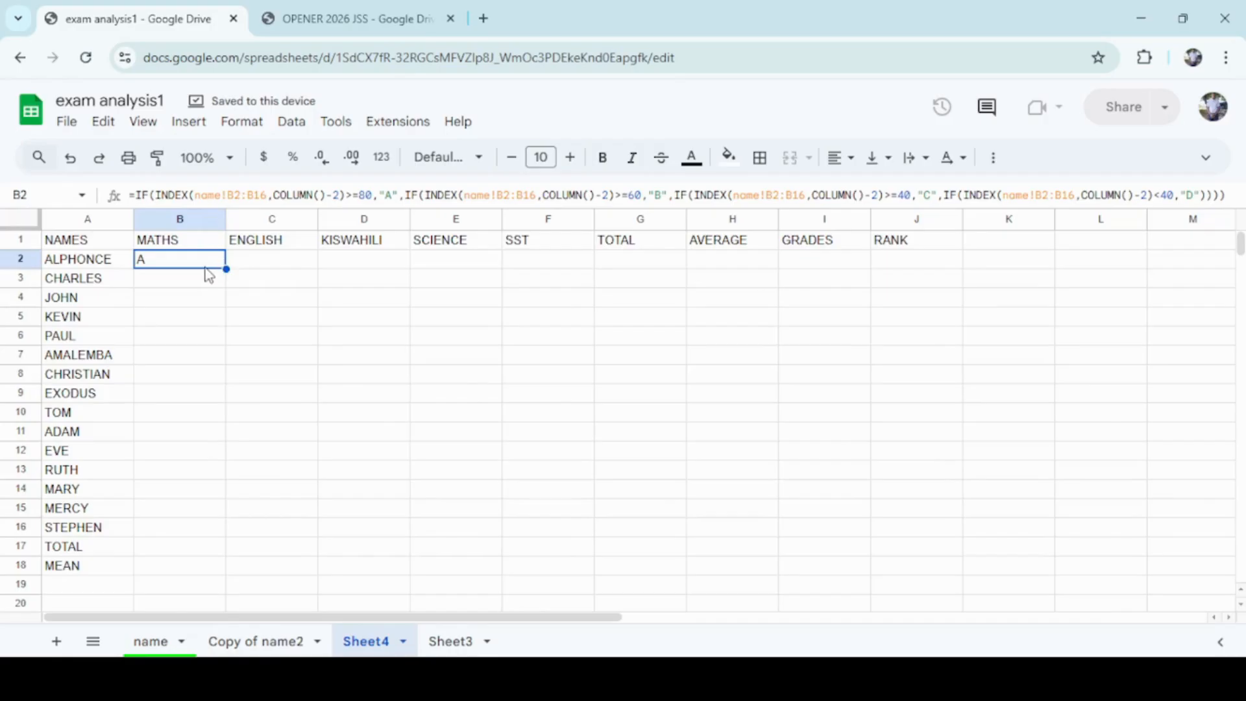
Clear the student names in A2:A18 of the Copy of name2 sheet.
left_click(156, 642)
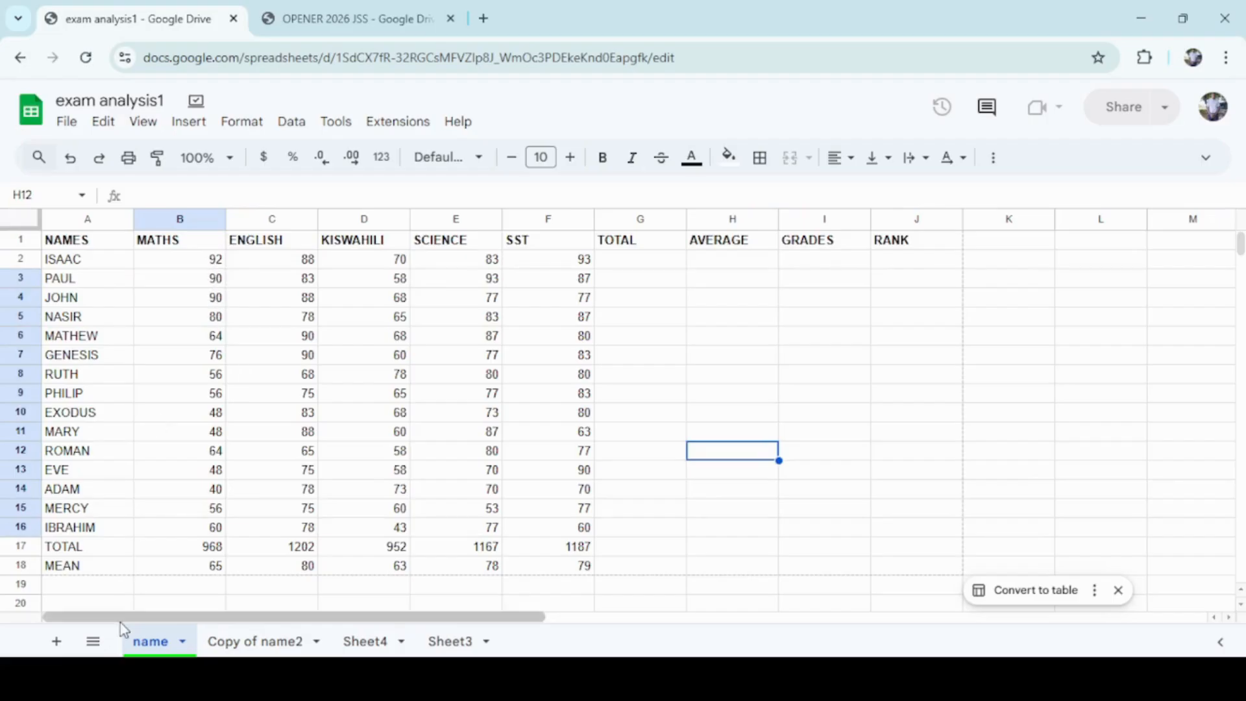
left_click(367, 643)
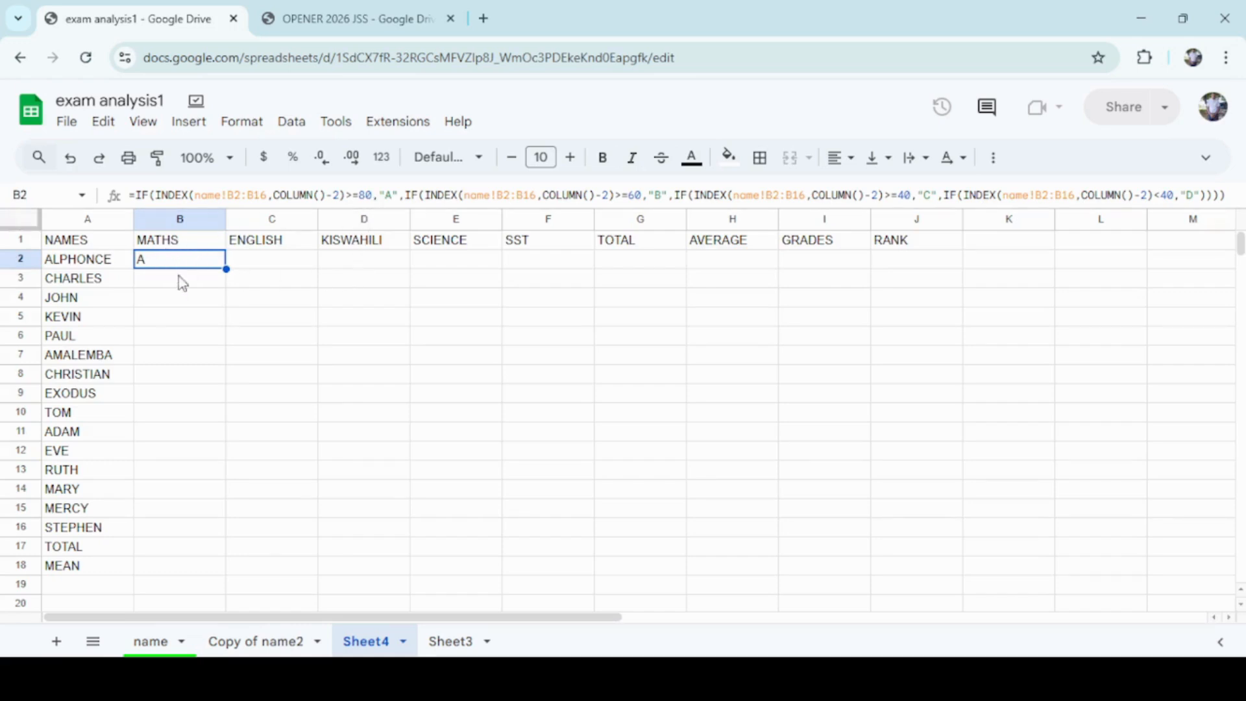
left_click(151, 642)
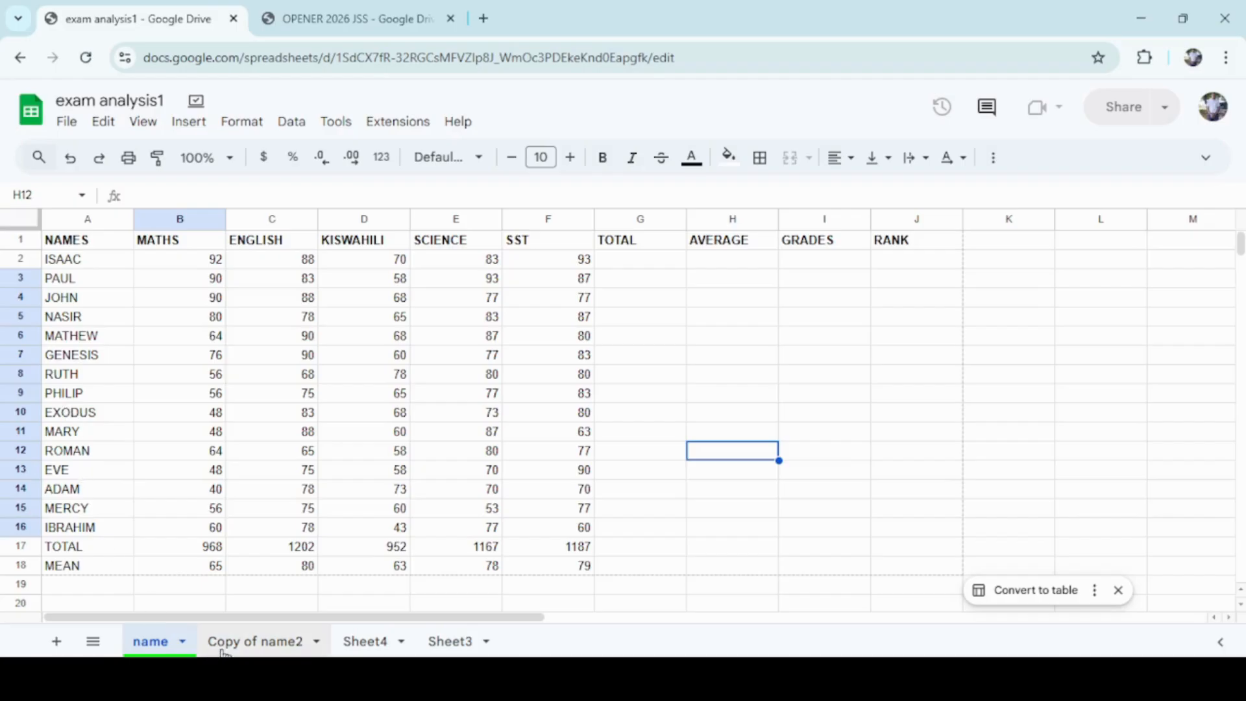
left_click(256, 646)
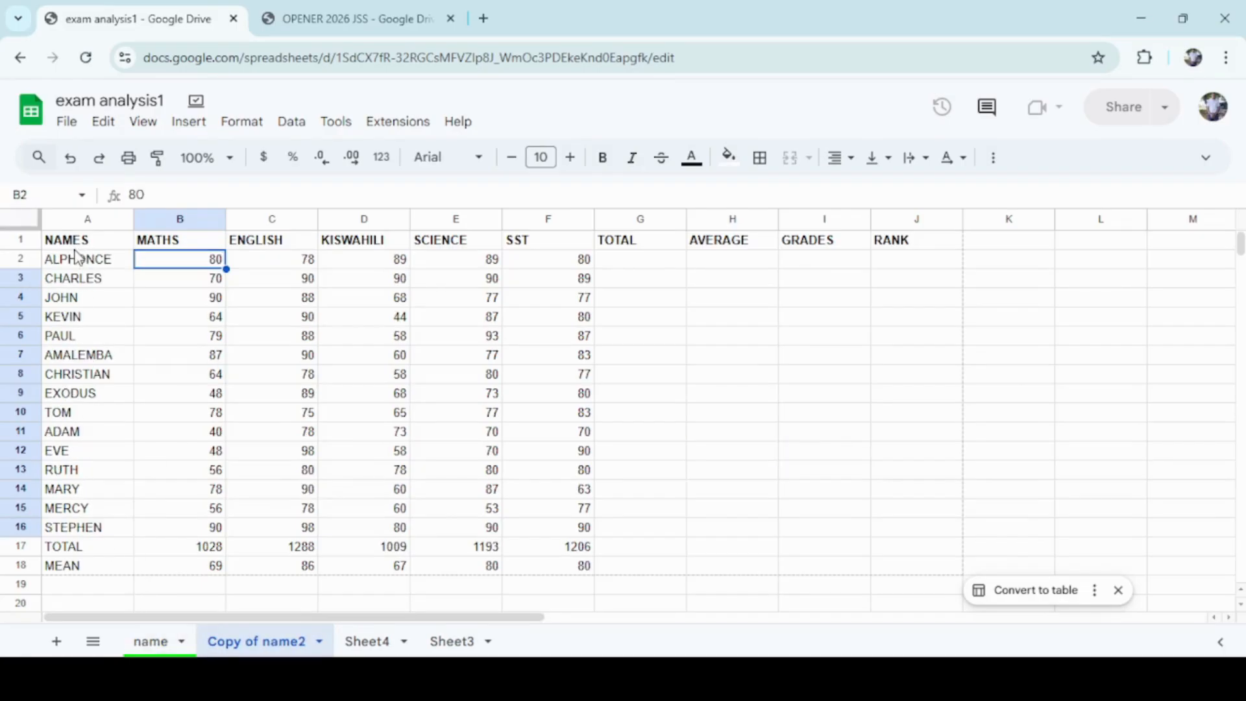
left_click_drag(77, 257, 91, 560)
key("Delete")
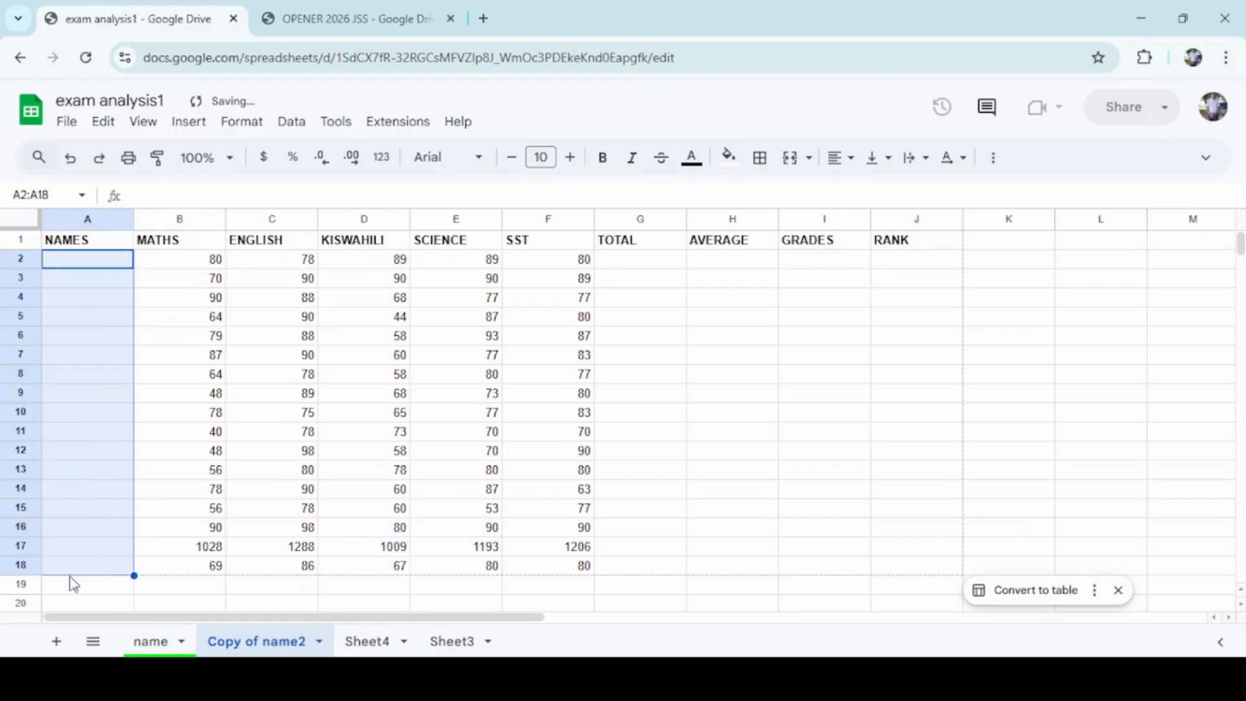
Copy the student names A2:A18 from the name sheet.
left_click(151, 641)
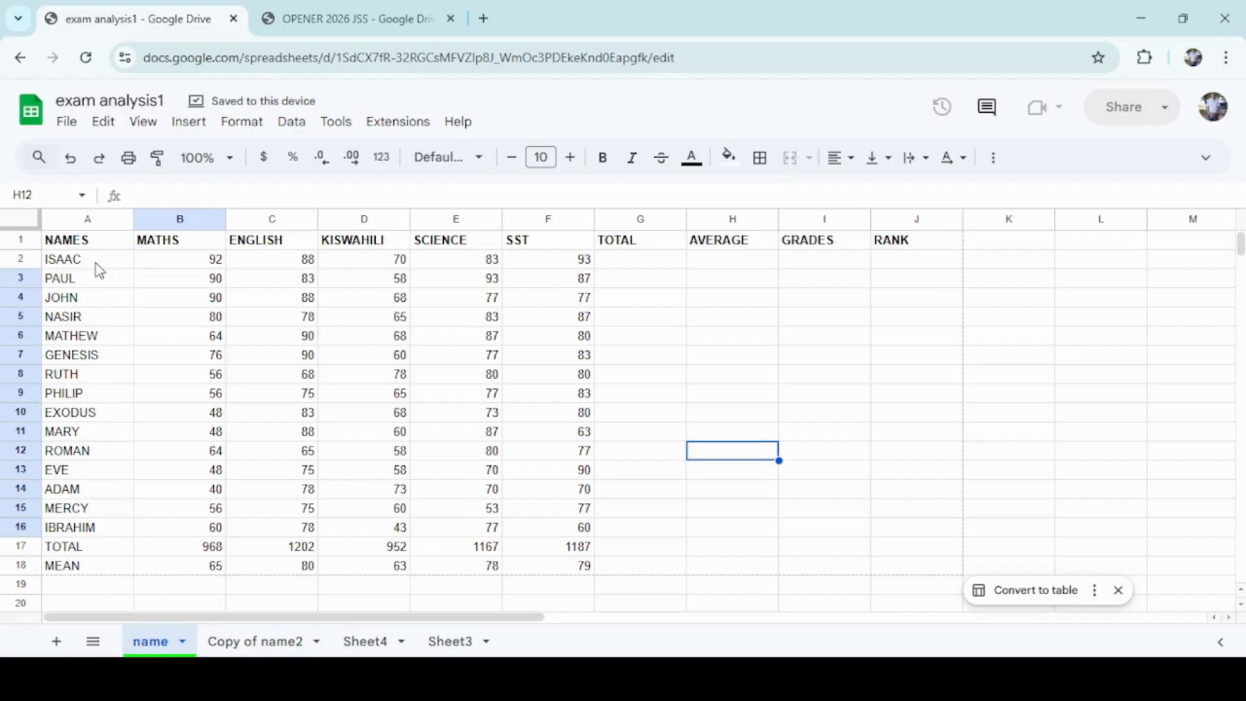
left_click_drag(96, 260, 91, 566)
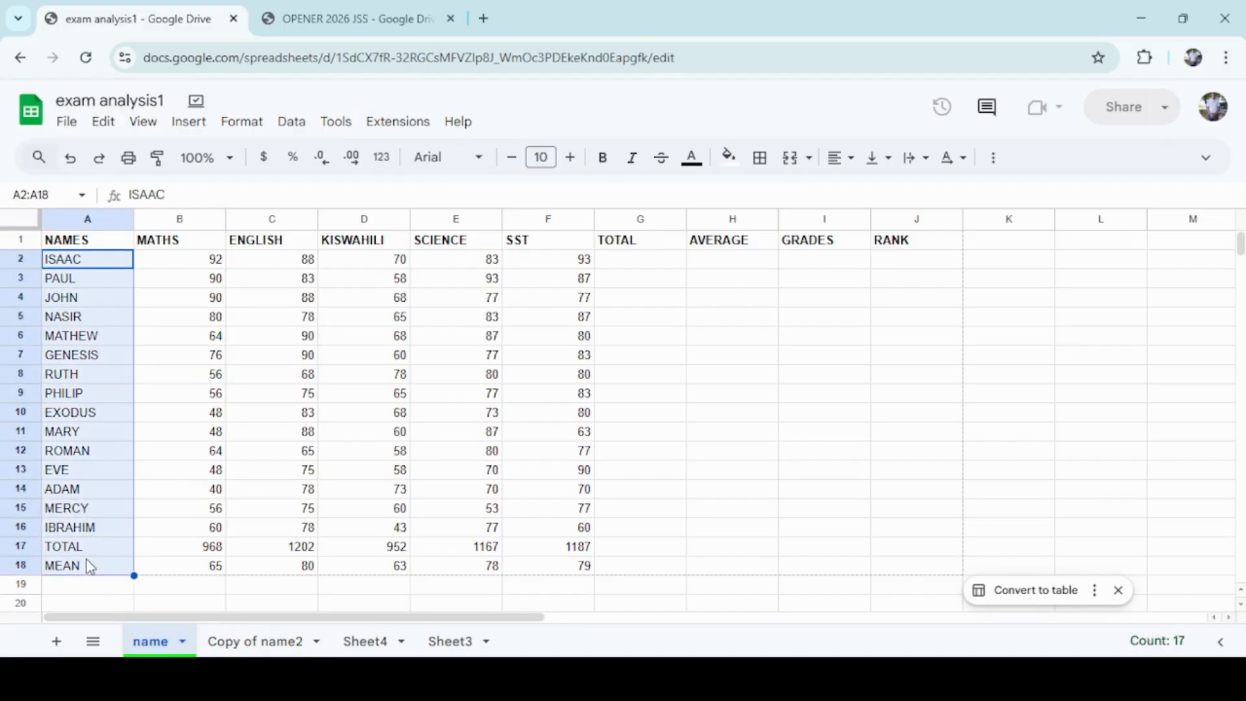
right_click(91, 566)
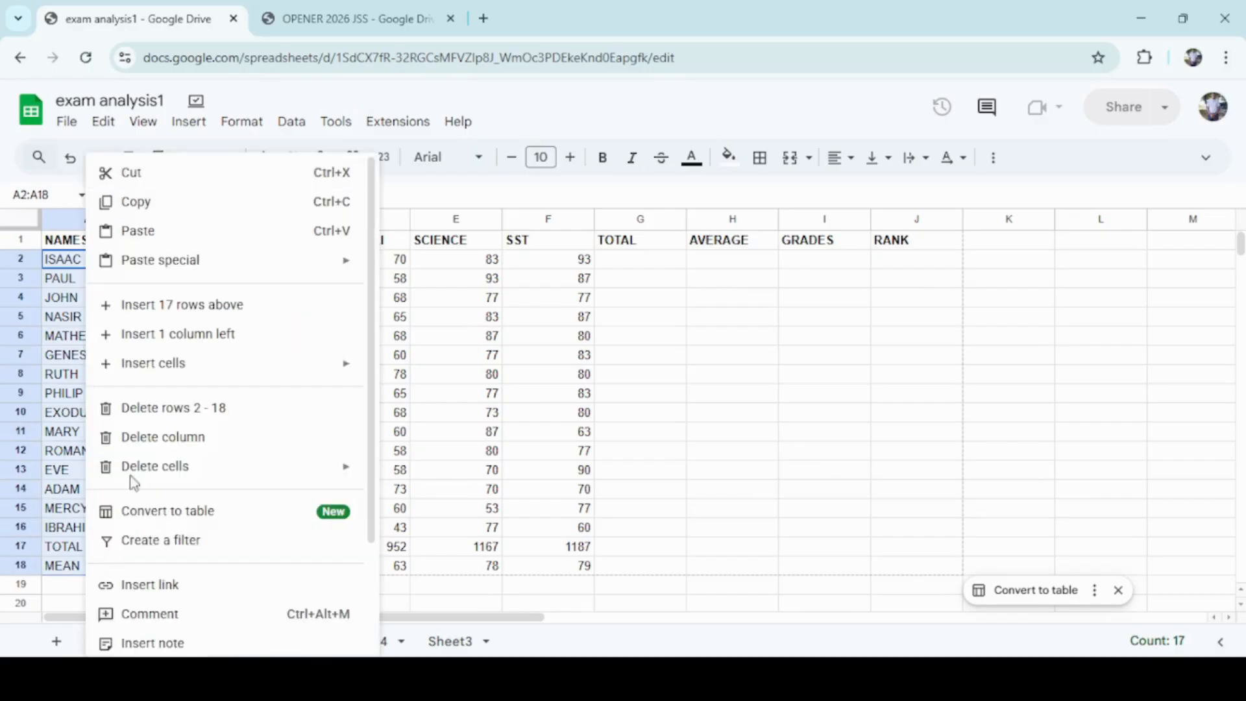
left_click(172, 216)
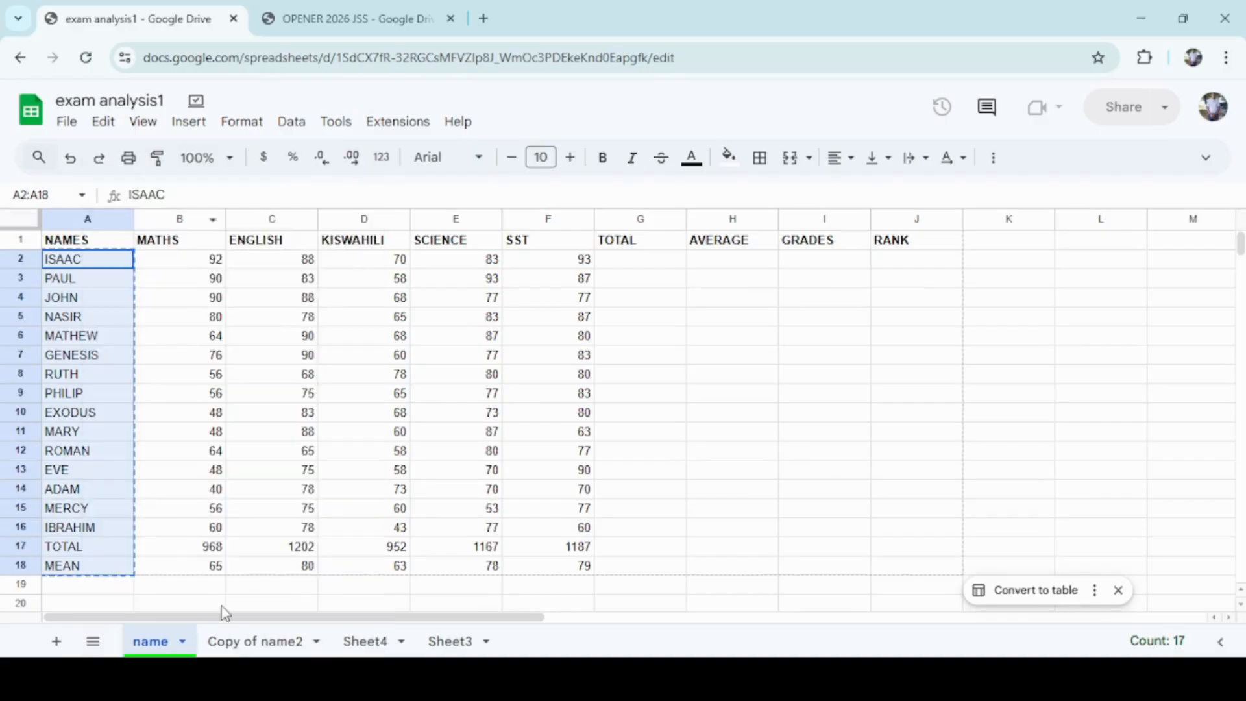
Paste the copied names into column A of Sheet4 starting at A2.
left_click(366, 643)
left_click(117, 270)
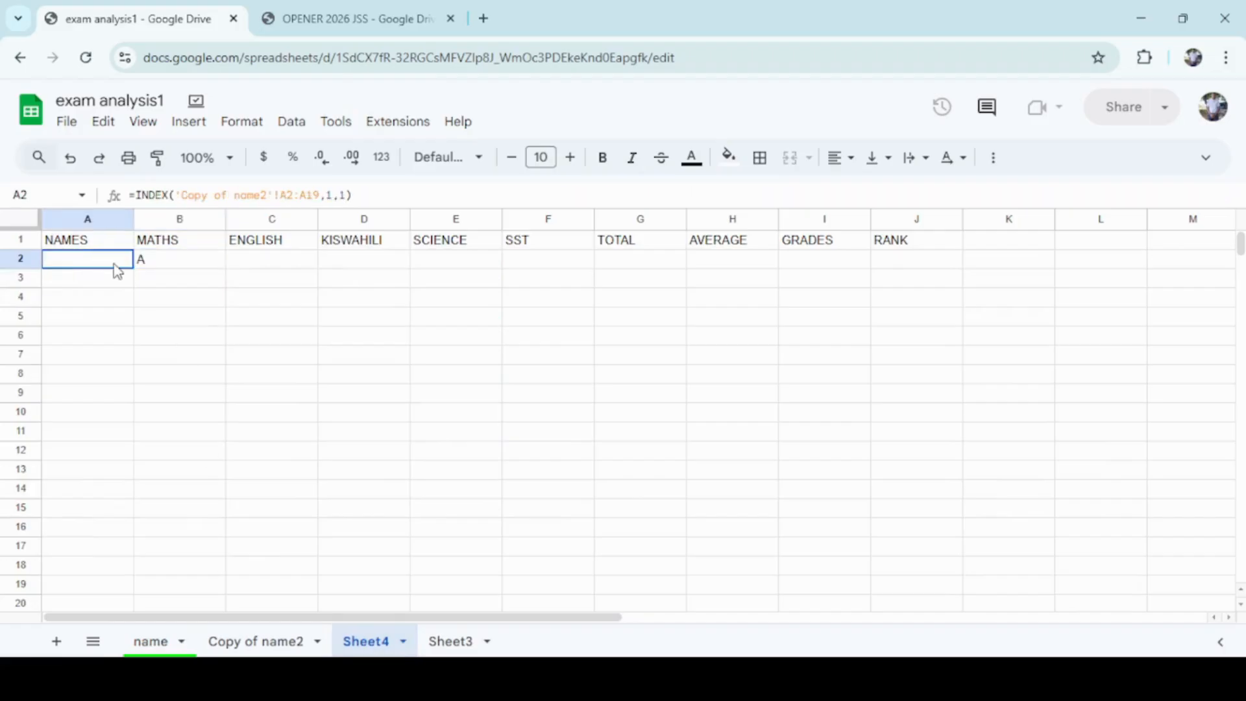
right_click(117, 270)
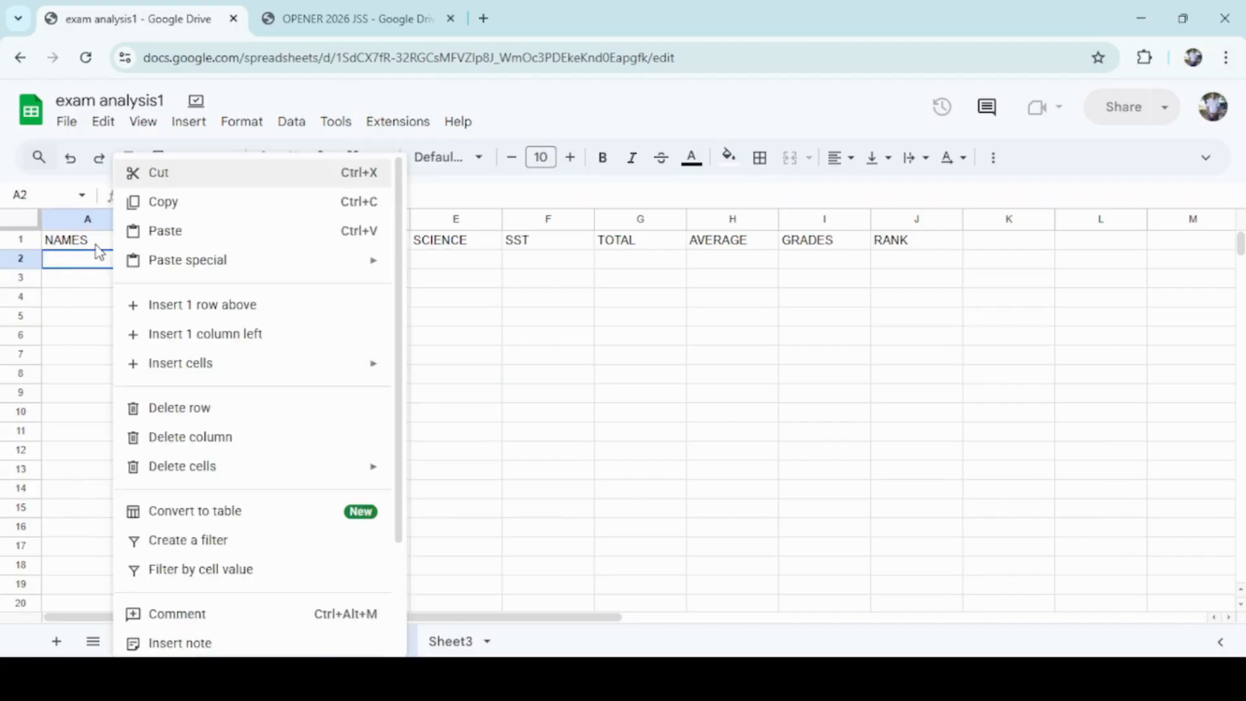
left_click(177, 231)
left_click(168, 375)
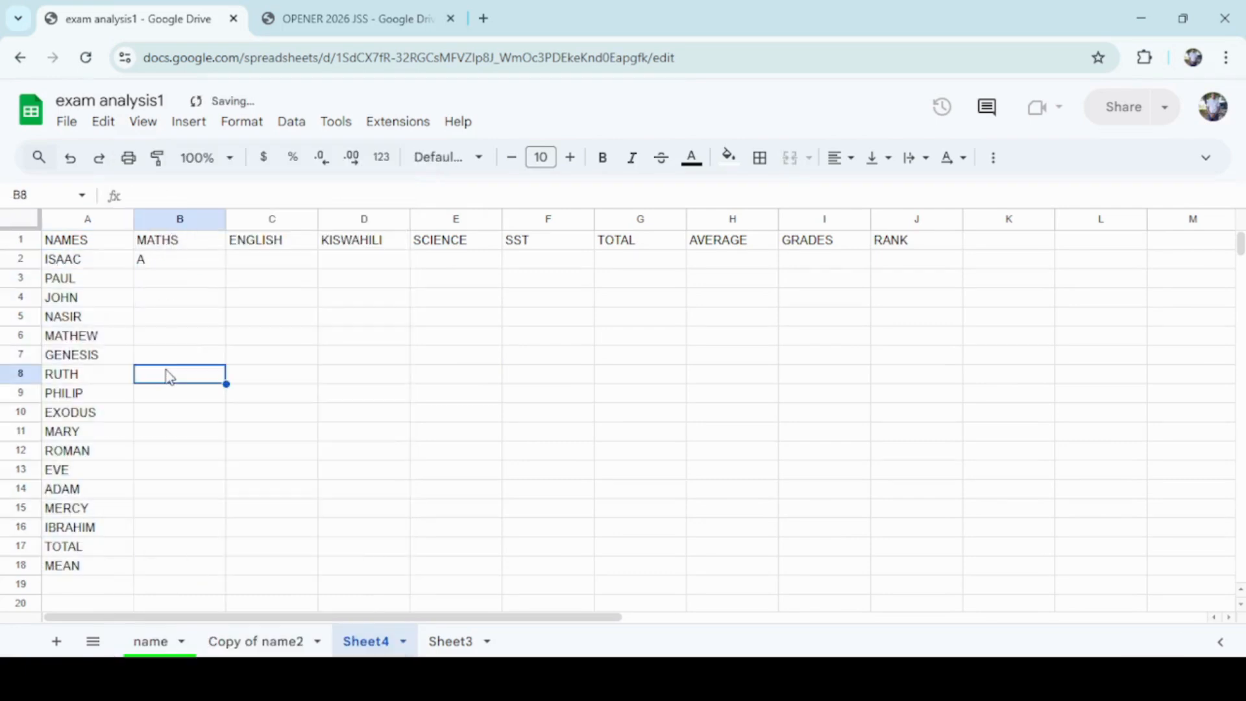
Fill the grade formula in Sheet4's B2 down to B16 for all students.
left_click(146, 642)
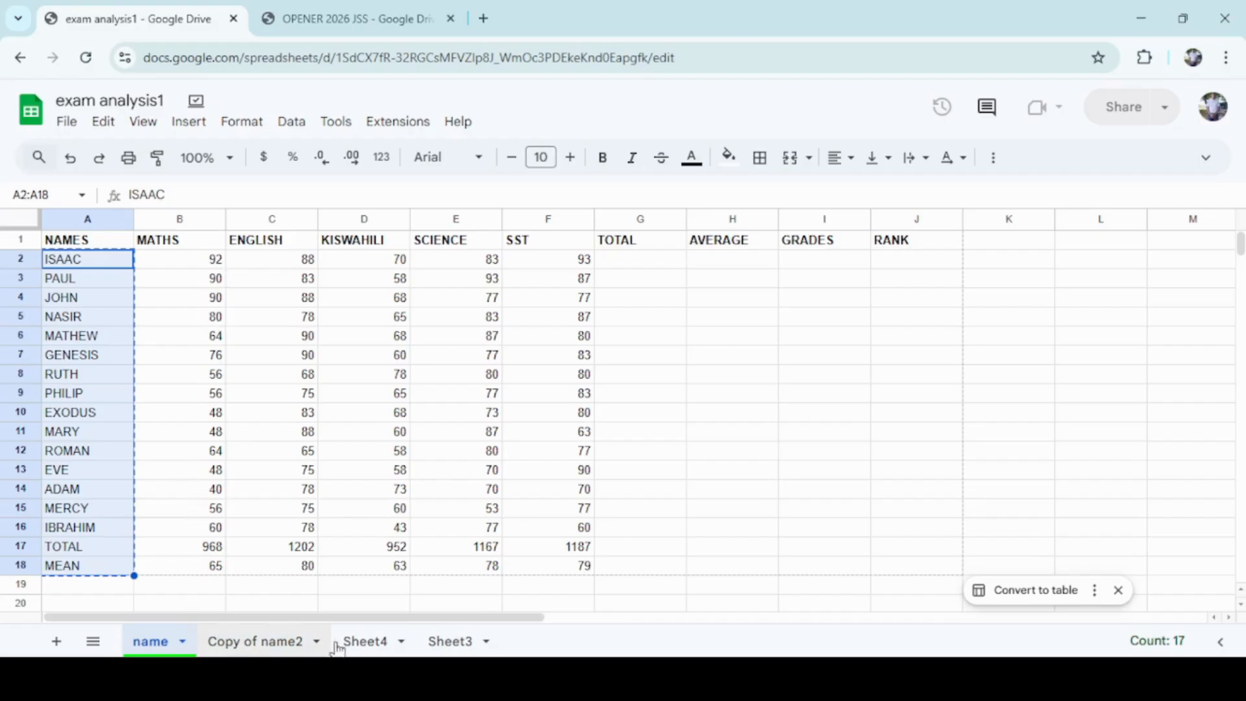
left_click(367, 644)
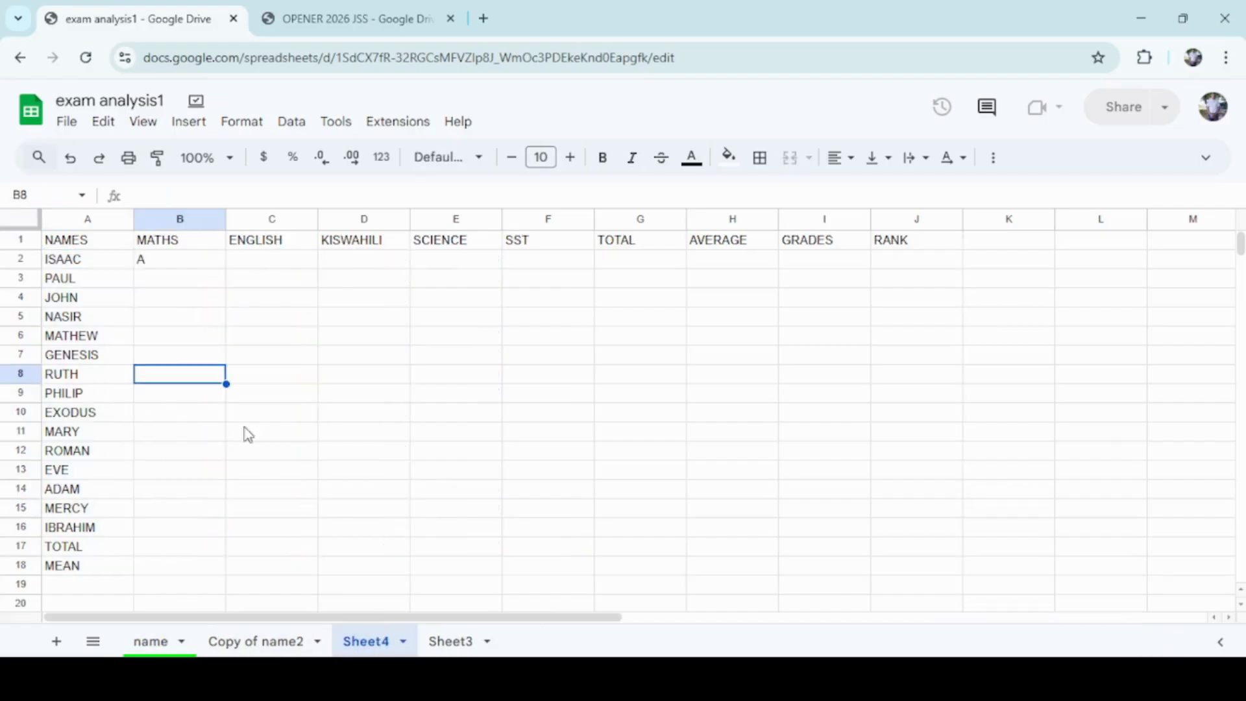
left_click(206, 263)
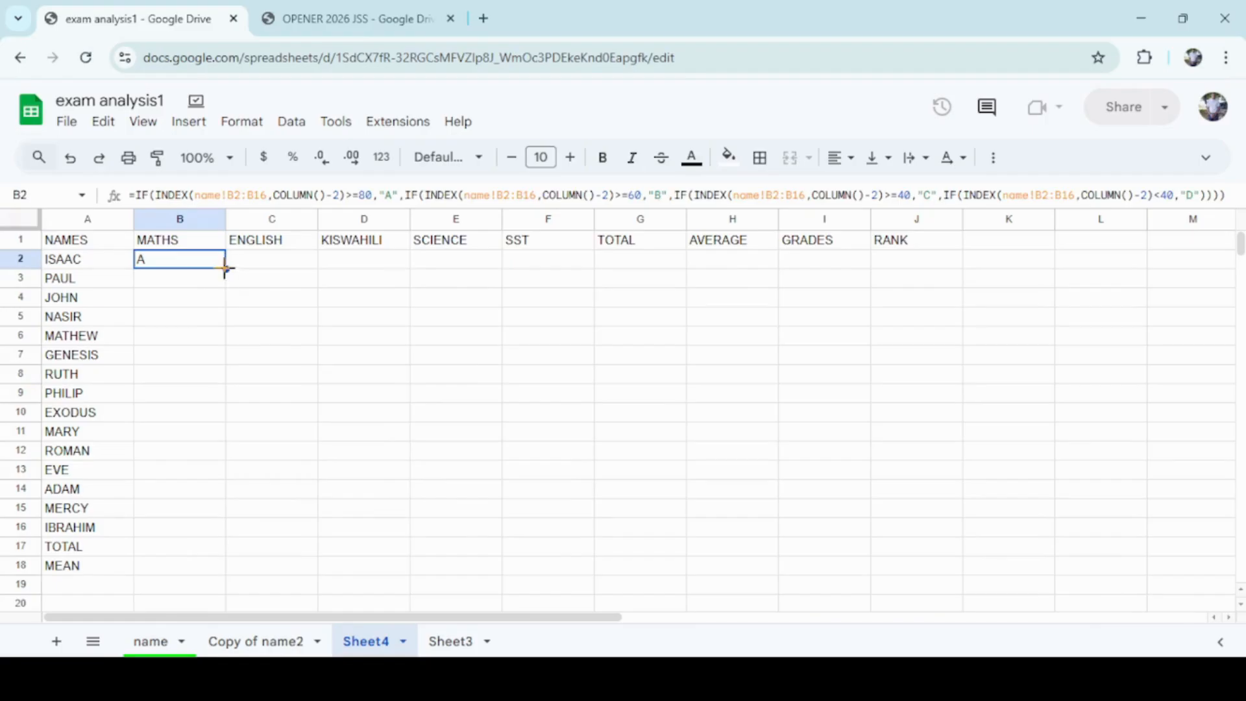
left_click_drag(224, 267, 186, 537)
left_click(278, 513)
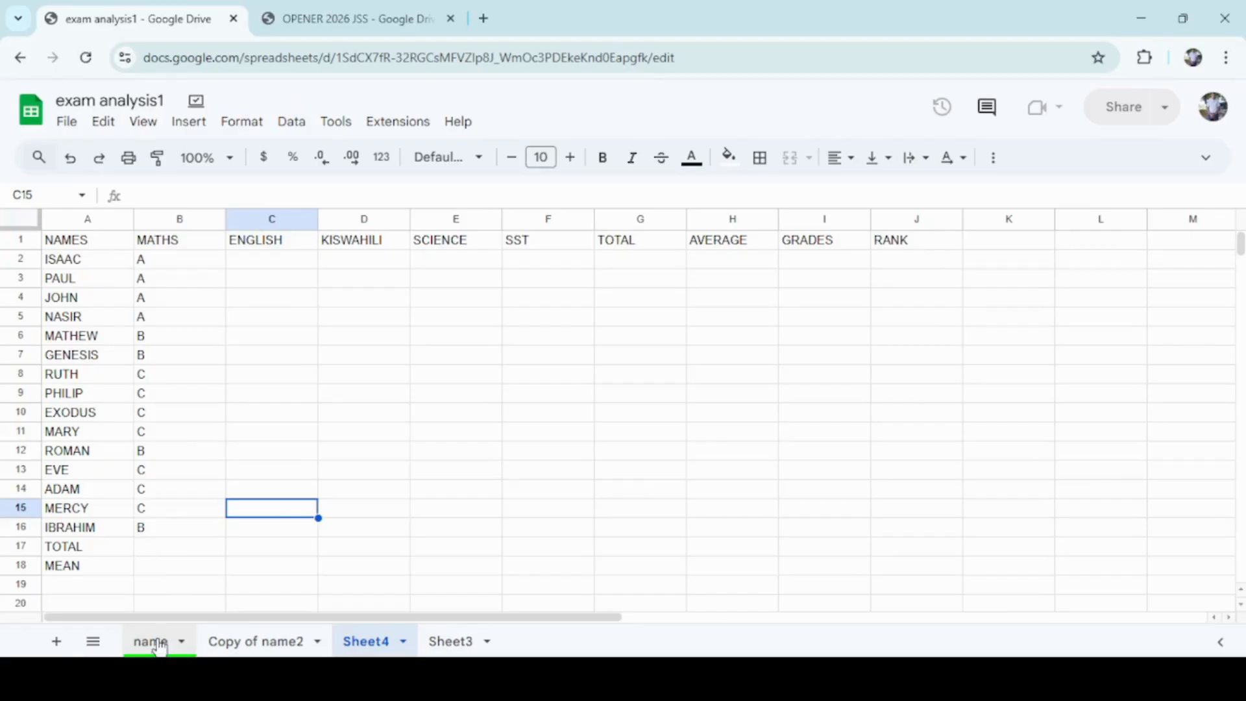
Inspect the filled formula in B16 and compare it with the name and Copy of name2 sheets.
left_click(159, 529)
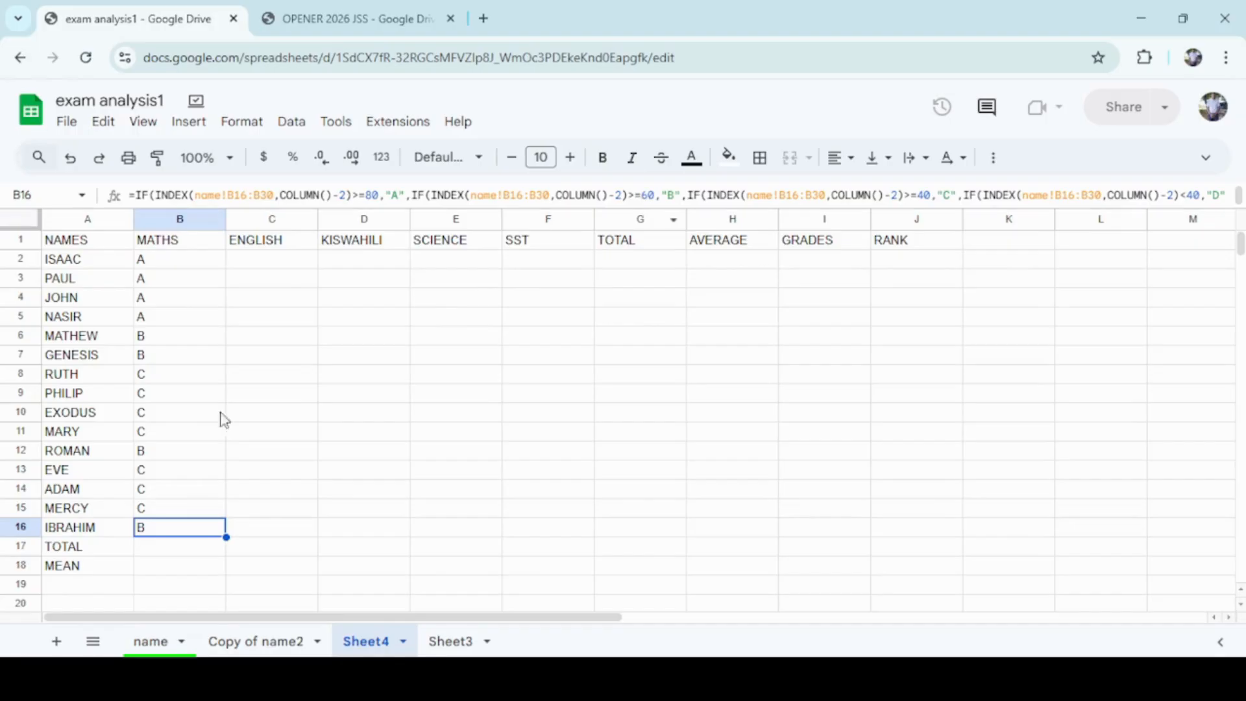
left_click(151, 643)
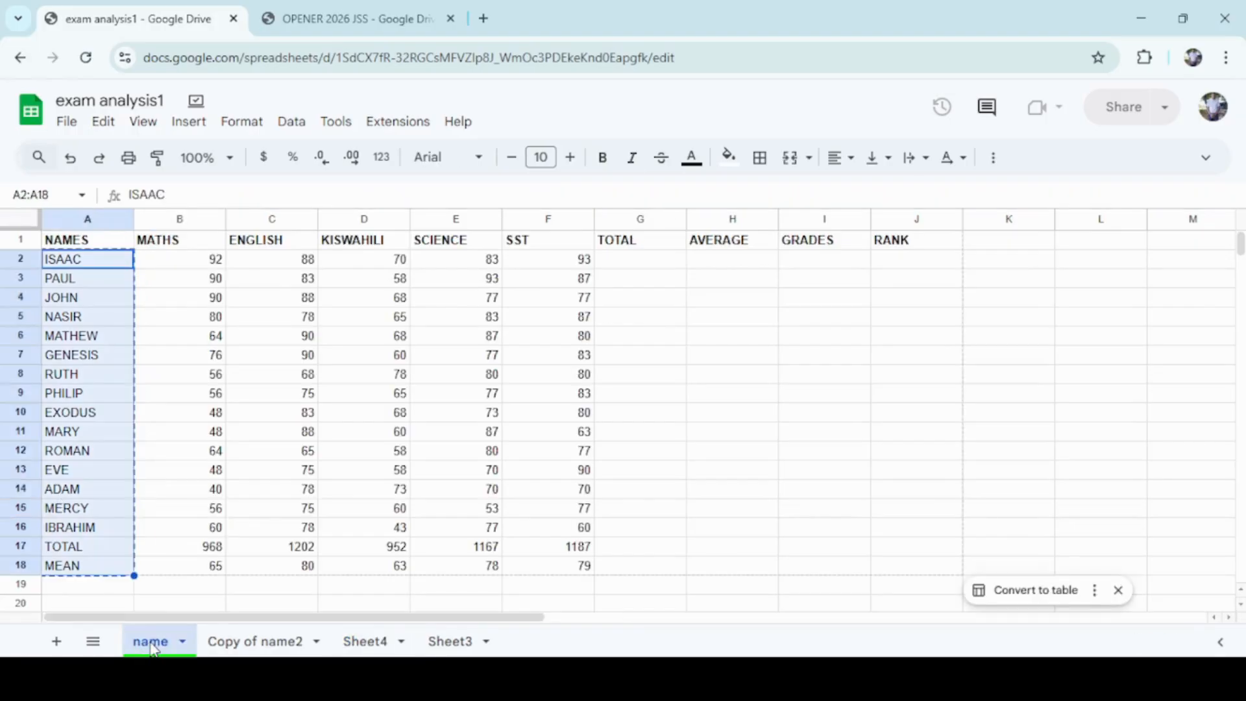
left_click(266, 644)
left_click(360, 644)
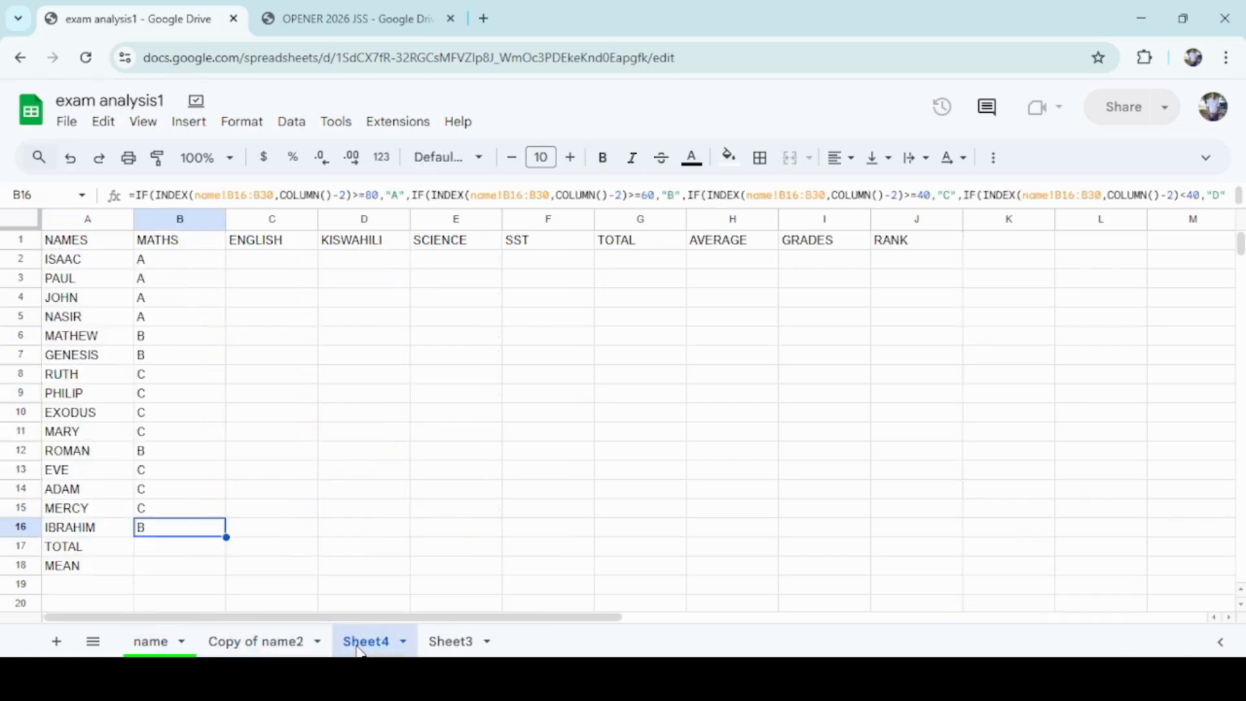